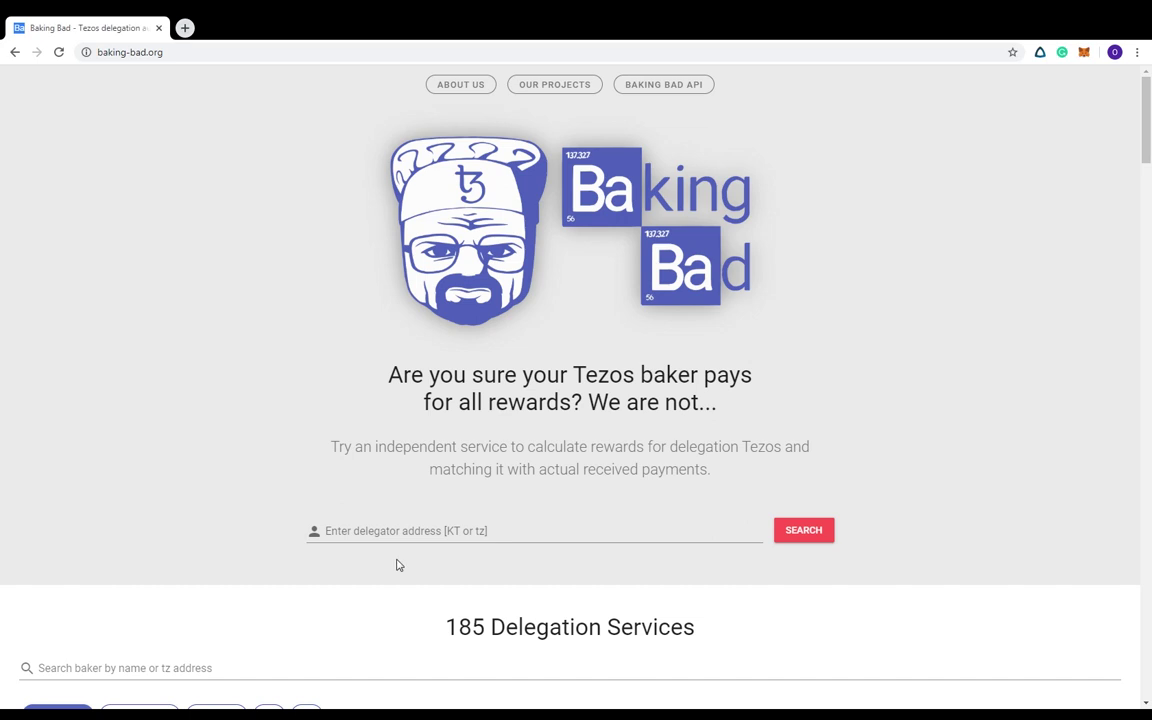
# Paste the delegator's KT1 address into the search field and look it up
pyautogui.click(375, 532)
pyautogui.write('KT1PuUkZpZLmtXGwMr45dqszeoW42KrptyhB')
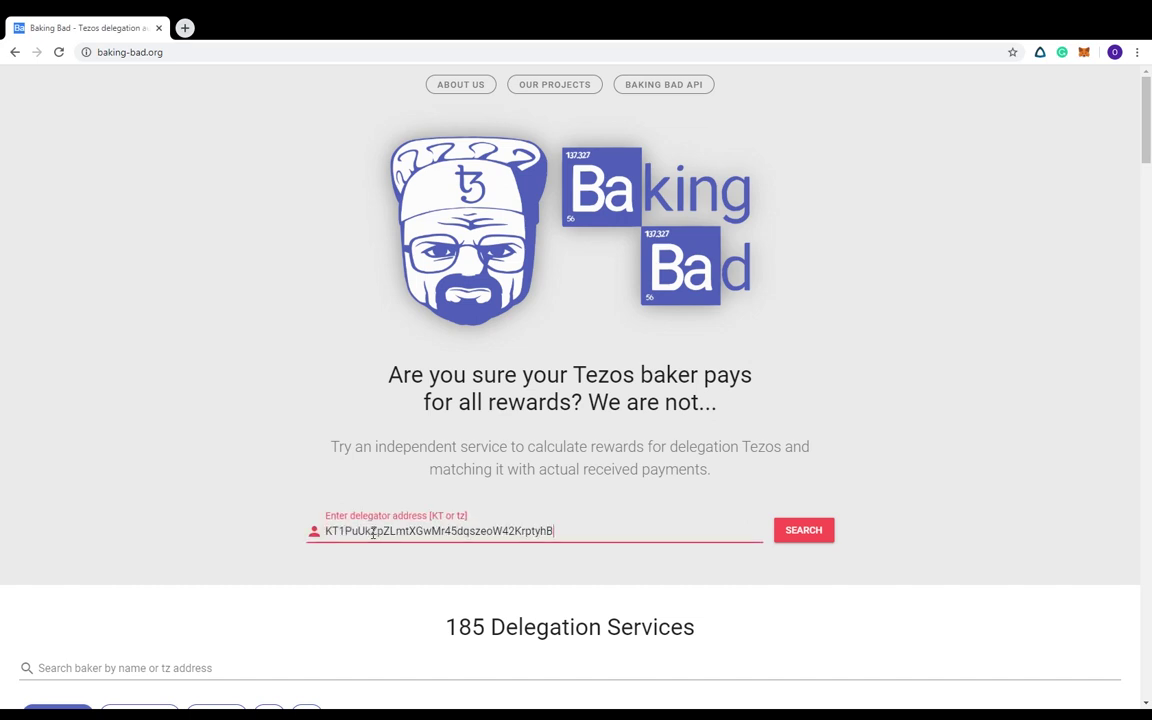
pyautogui.click(805, 531)
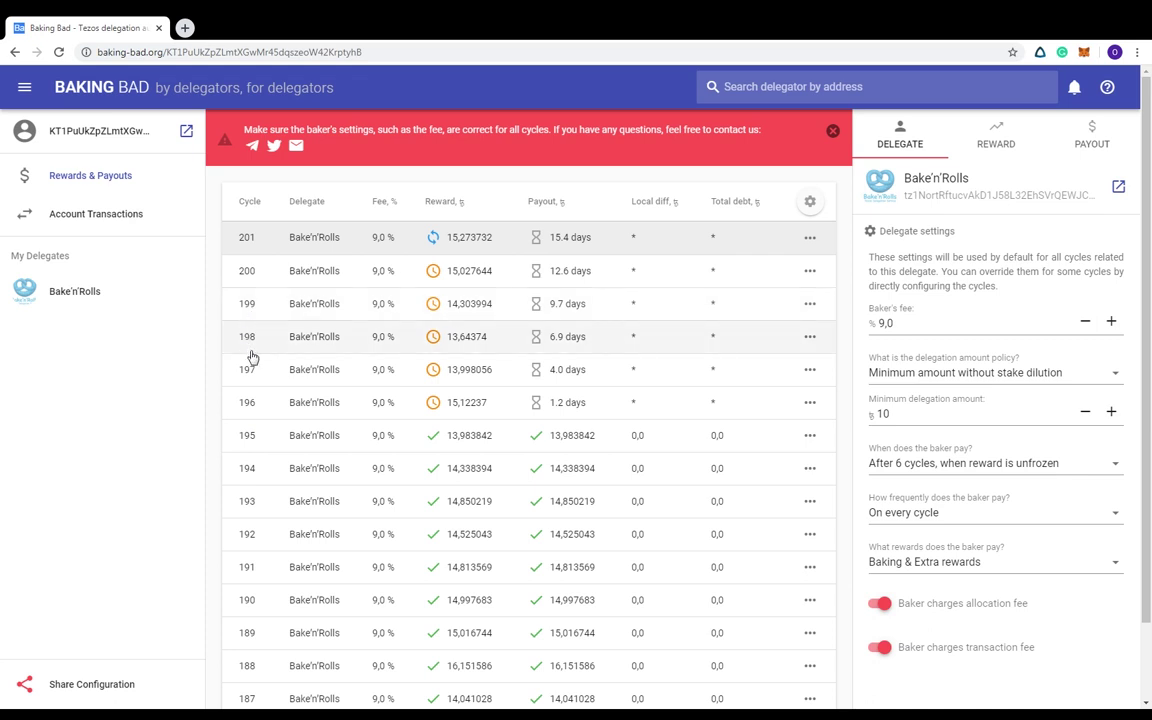
# Highlight cycle 195, then set Rows per page to All to list all 112 cycles
pyautogui.click(250, 440)
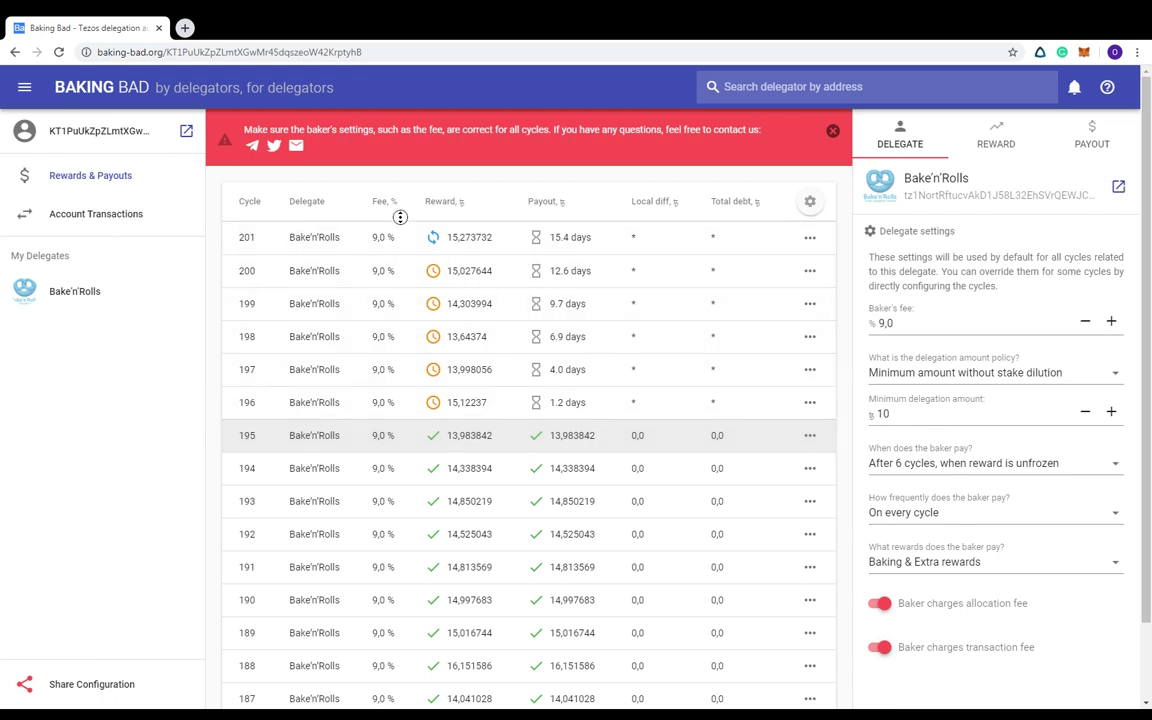
pyautogui.scroll(-2, 408, 400)
pyautogui.click(662, 650)
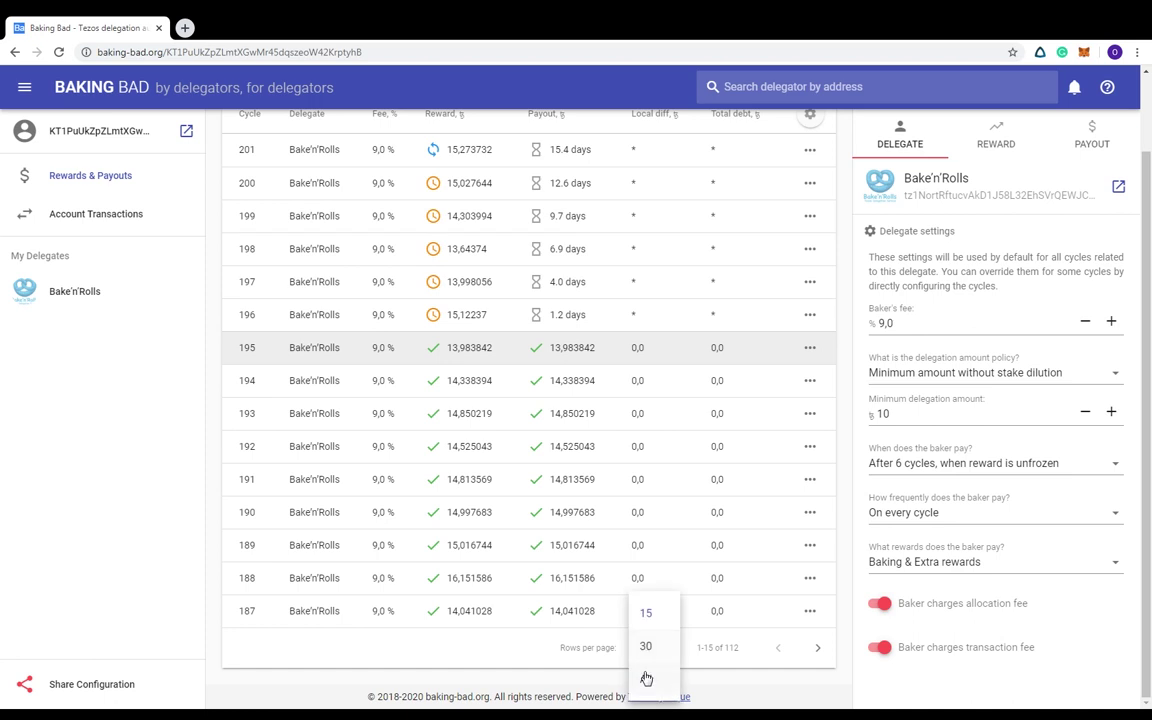
pyautogui.click(645, 676)
pyautogui.scroll(-20, 448, 490)
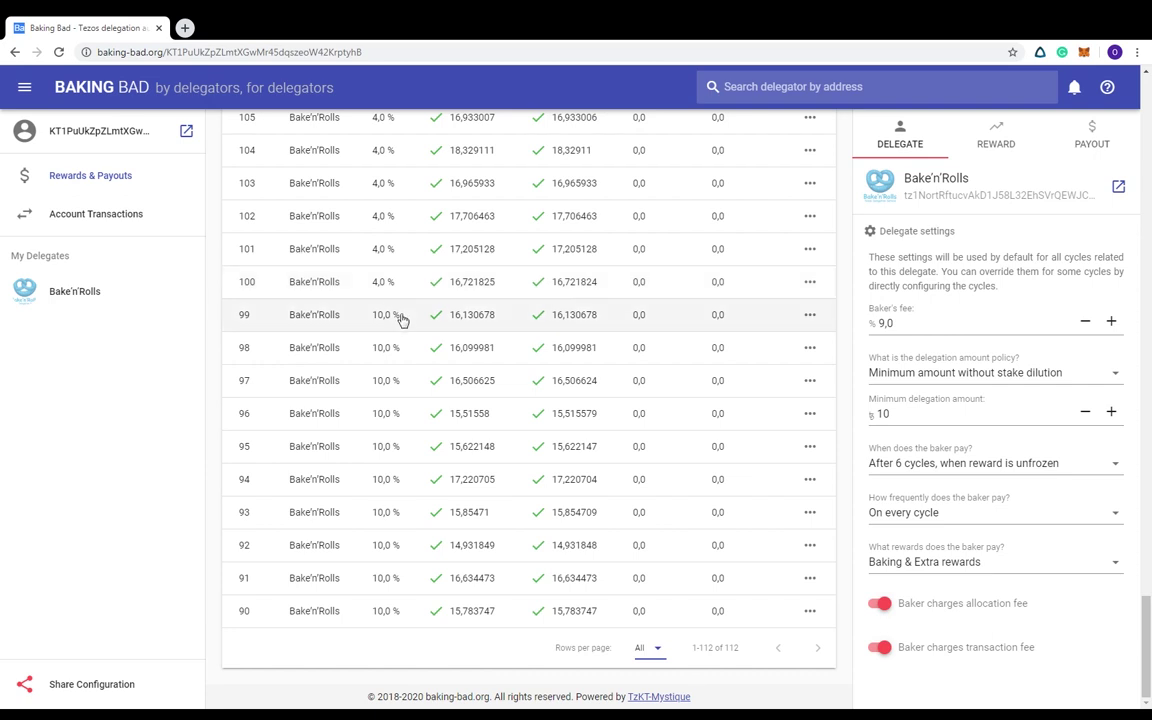
pyautogui.scroll(15, 398, 311)
pyautogui.scroll(20, 441, 87)
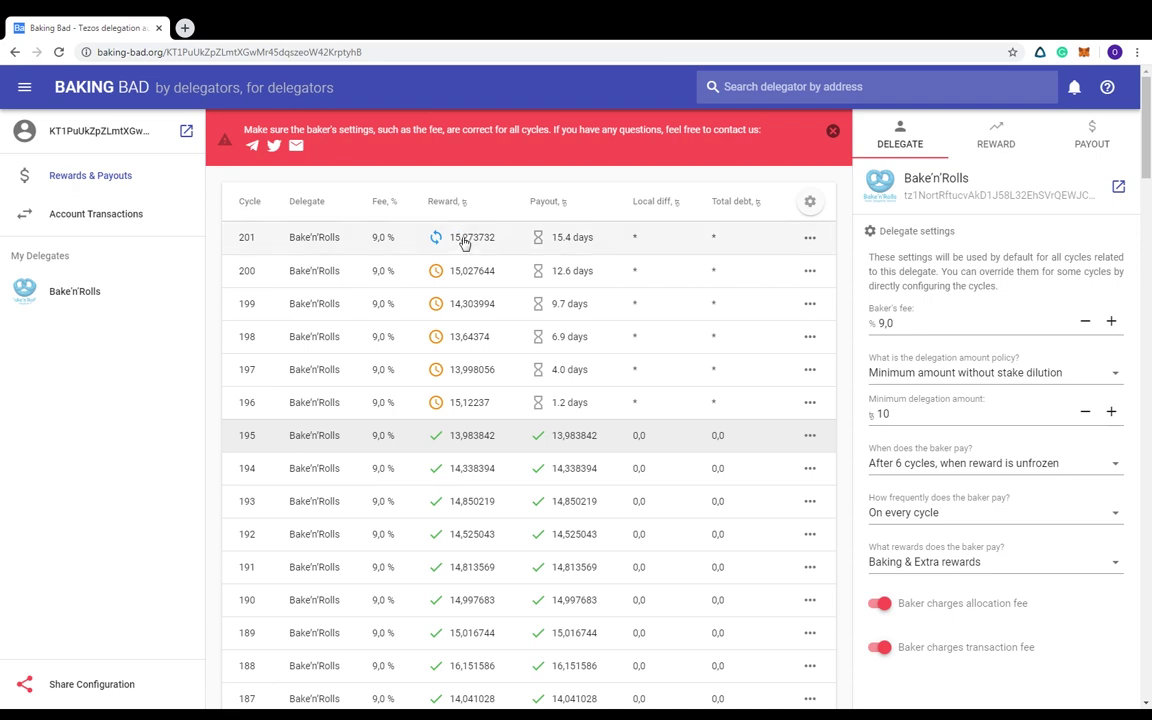
pyautogui.moveTo(459, 246)
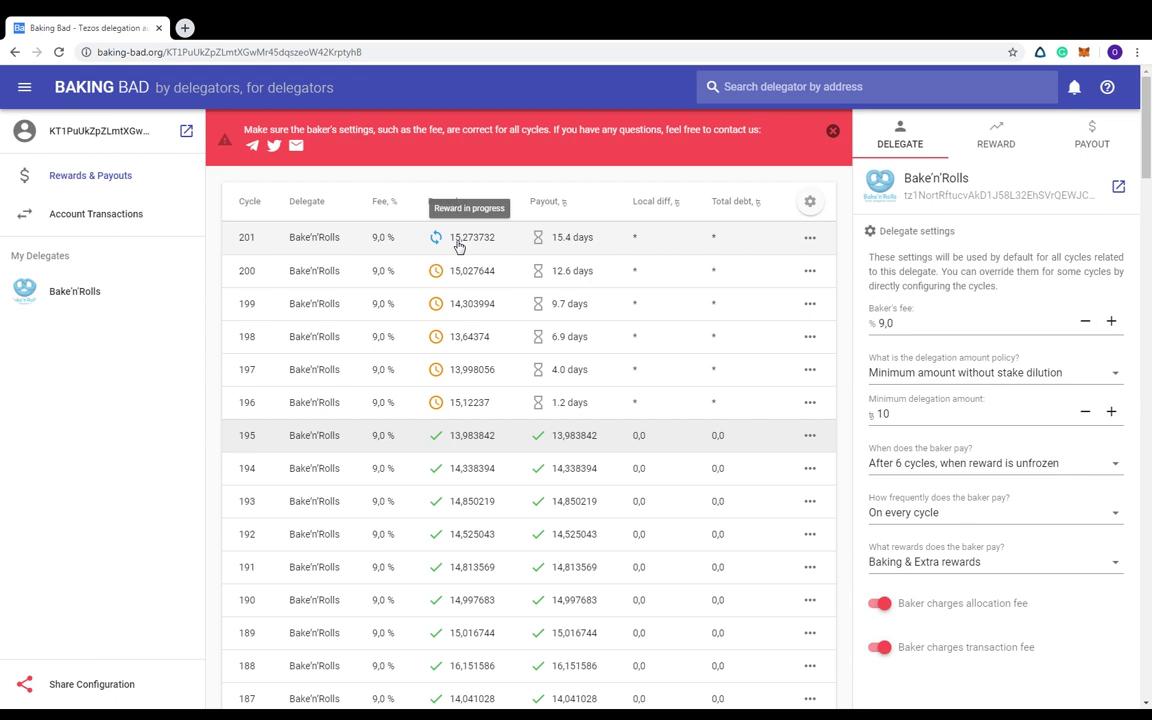
pyautogui.moveTo(459, 273)
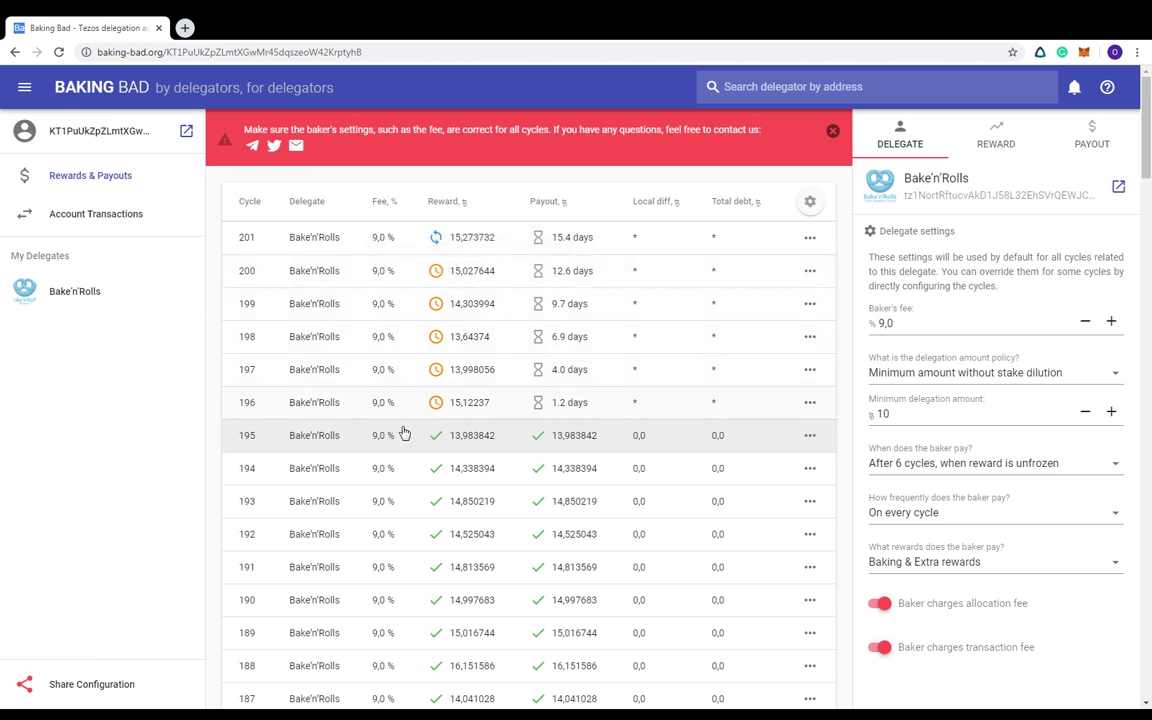
pyautogui.moveTo(454, 441)
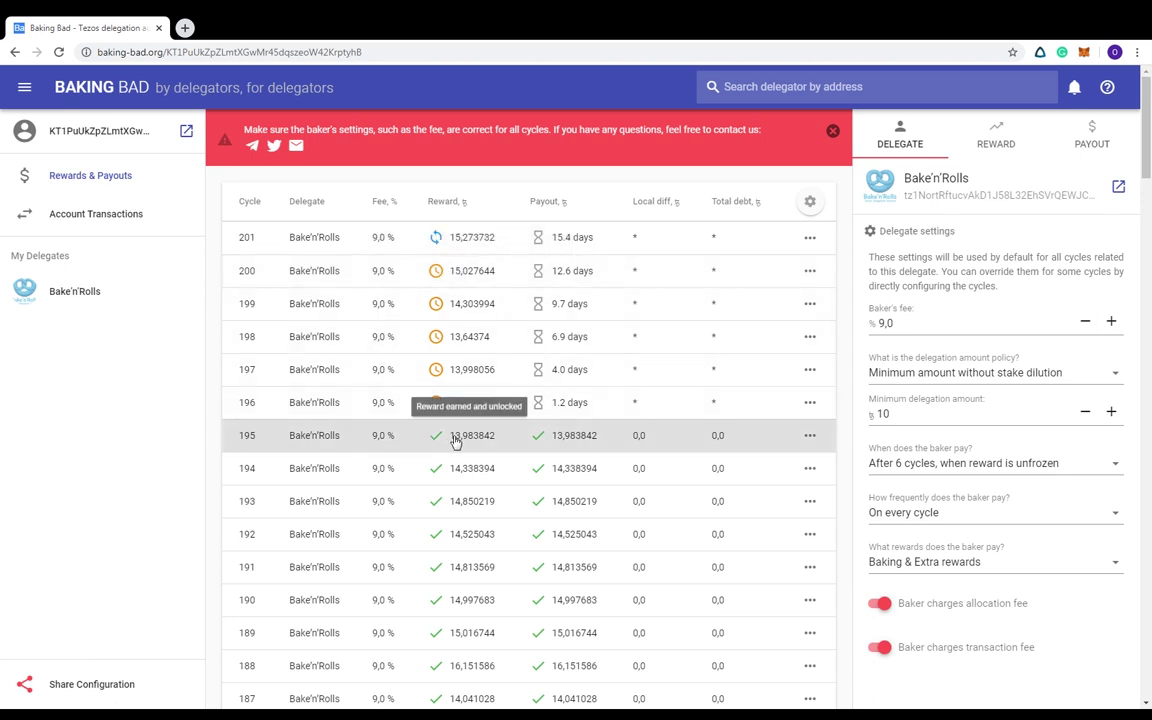
pyautogui.moveTo(545, 406)
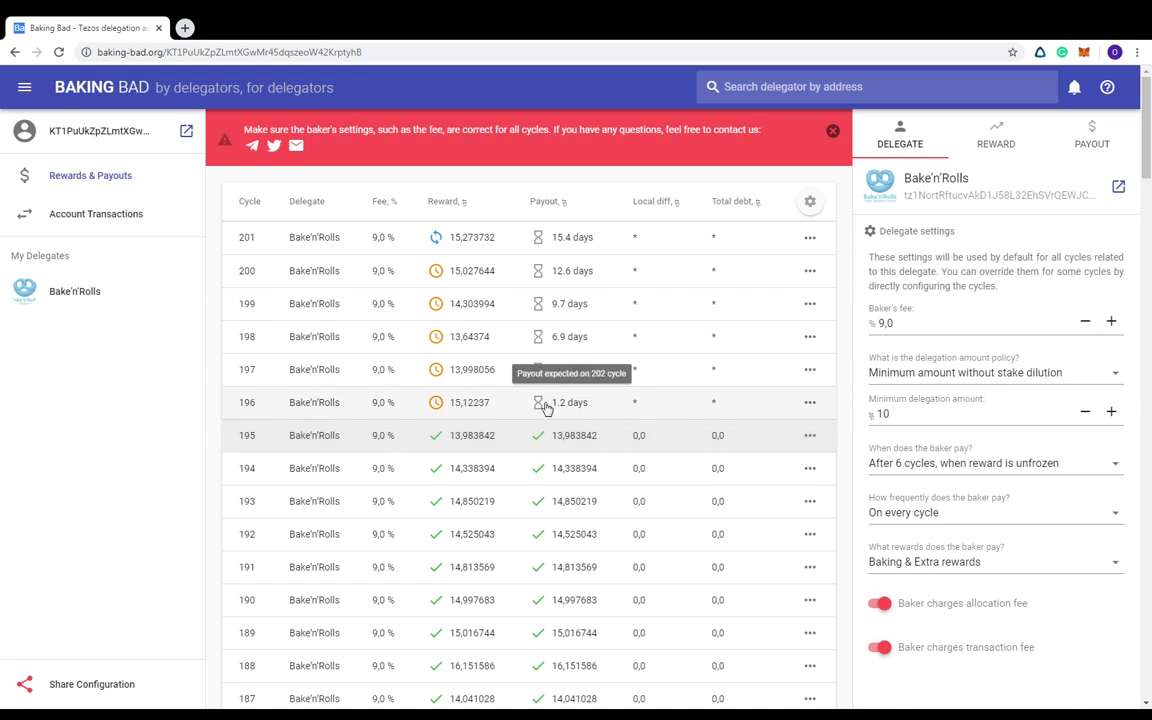
pyautogui.moveTo(540, 372)
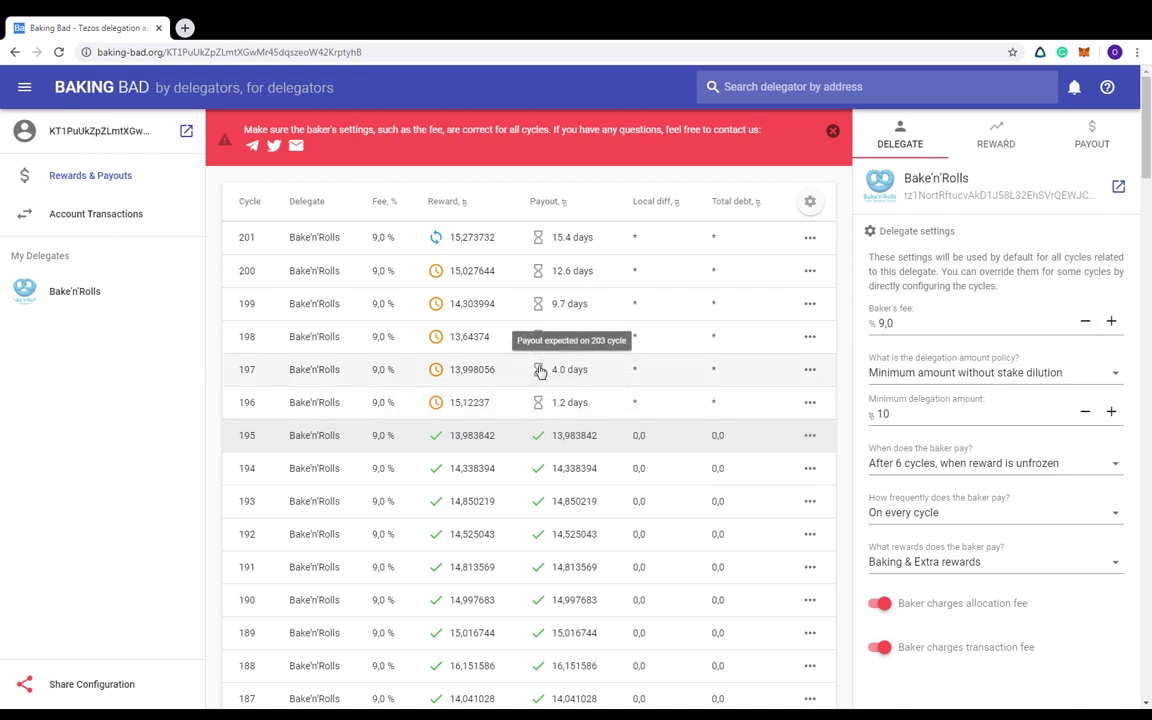
pyautogui.moveTo(539, 339)
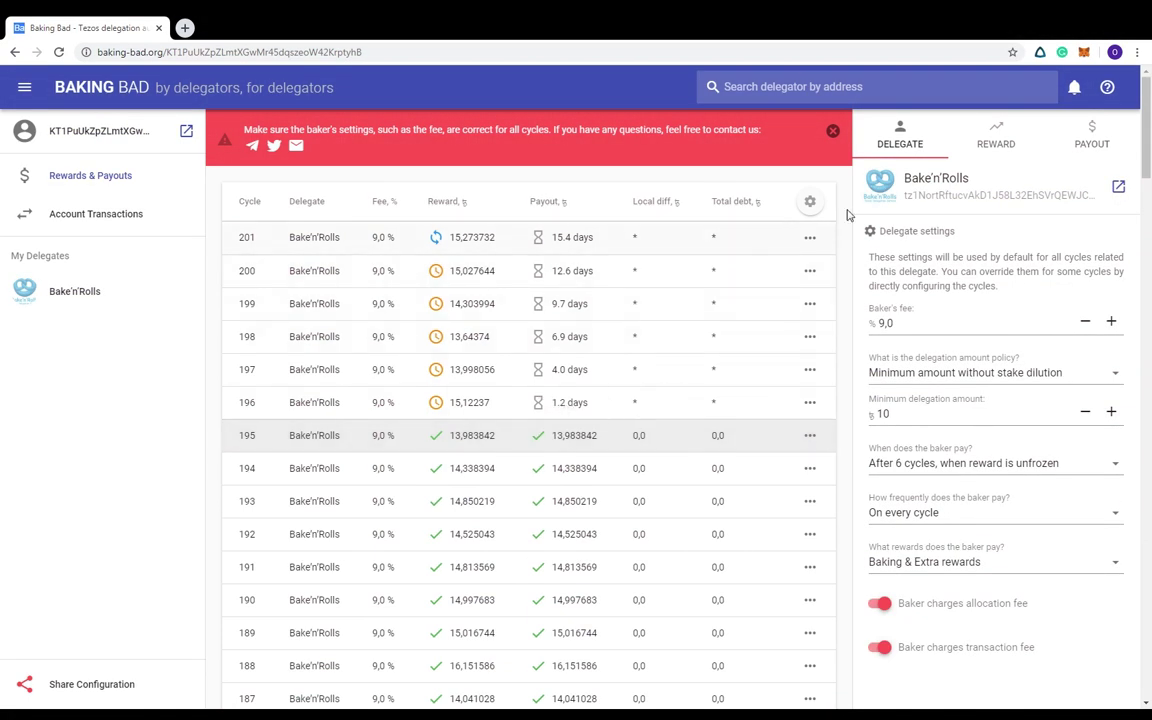
pyautogui.click(1119, 189)
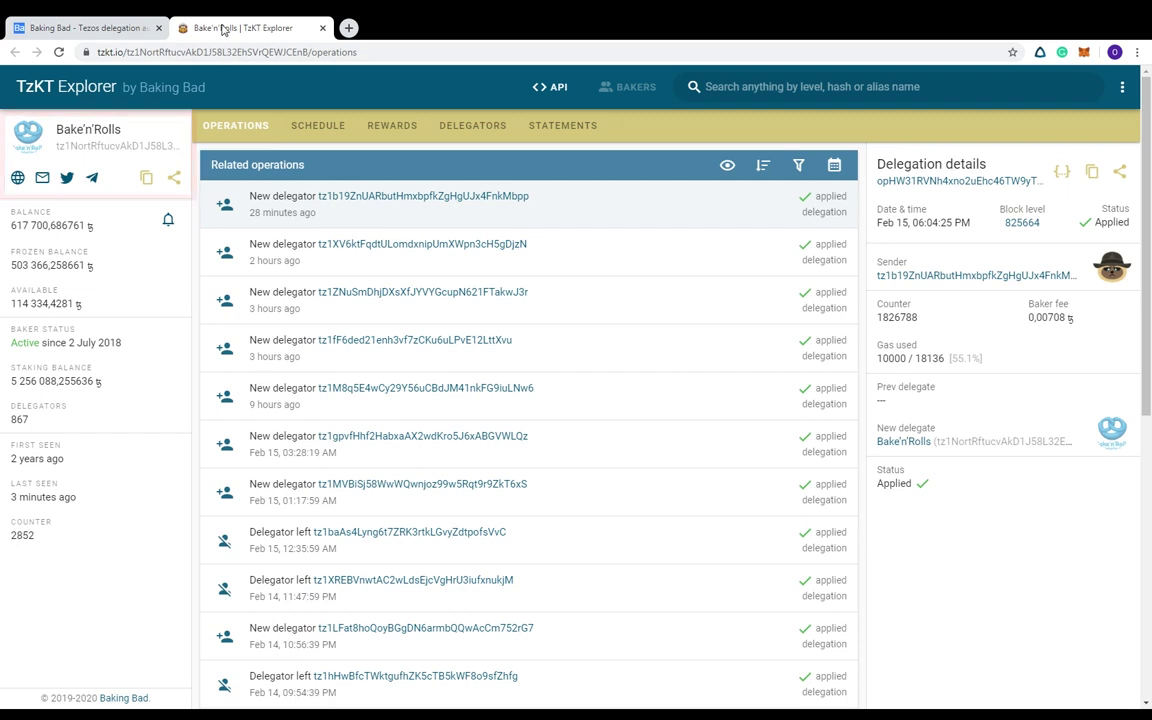
pyautogui.click(322, 27)
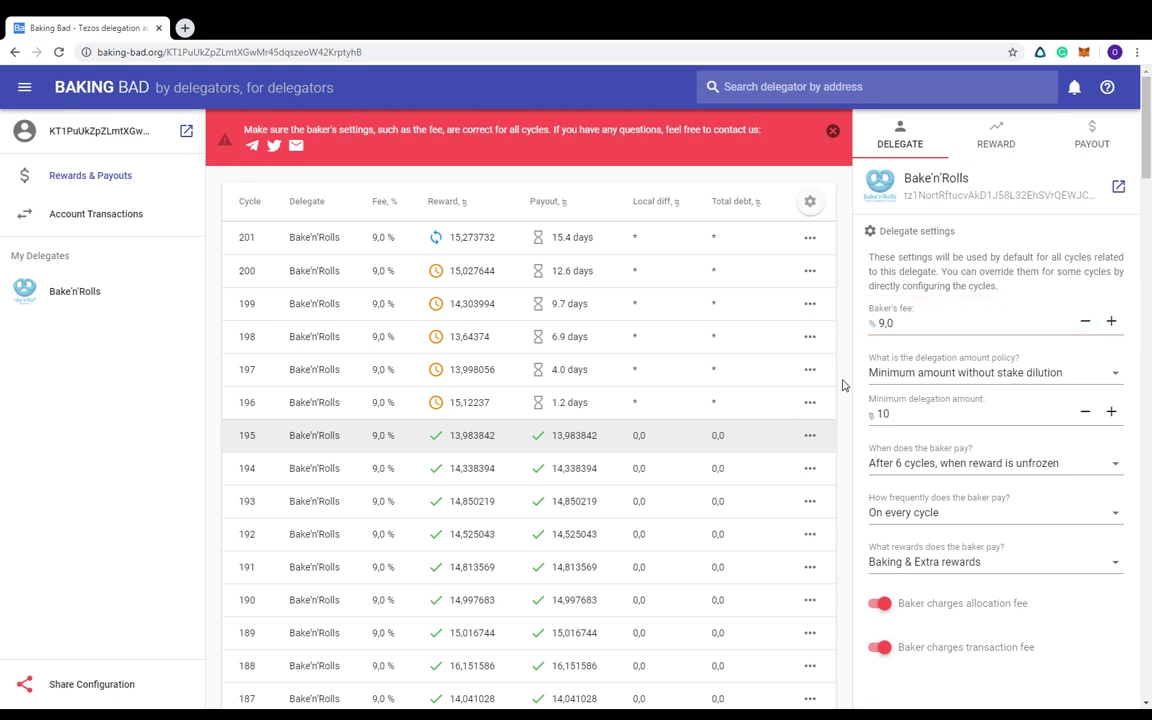
# Reduce the Bake'n'Rolls baker's fee to 5,0 % in Delegate settings
pyautogui.click(1031, 322)
pyautogui.click(1084, 322)
pyautogui.click(1084, 322)
pyautogui.click(1084, 322)
pyautogui.click(1084, 322)
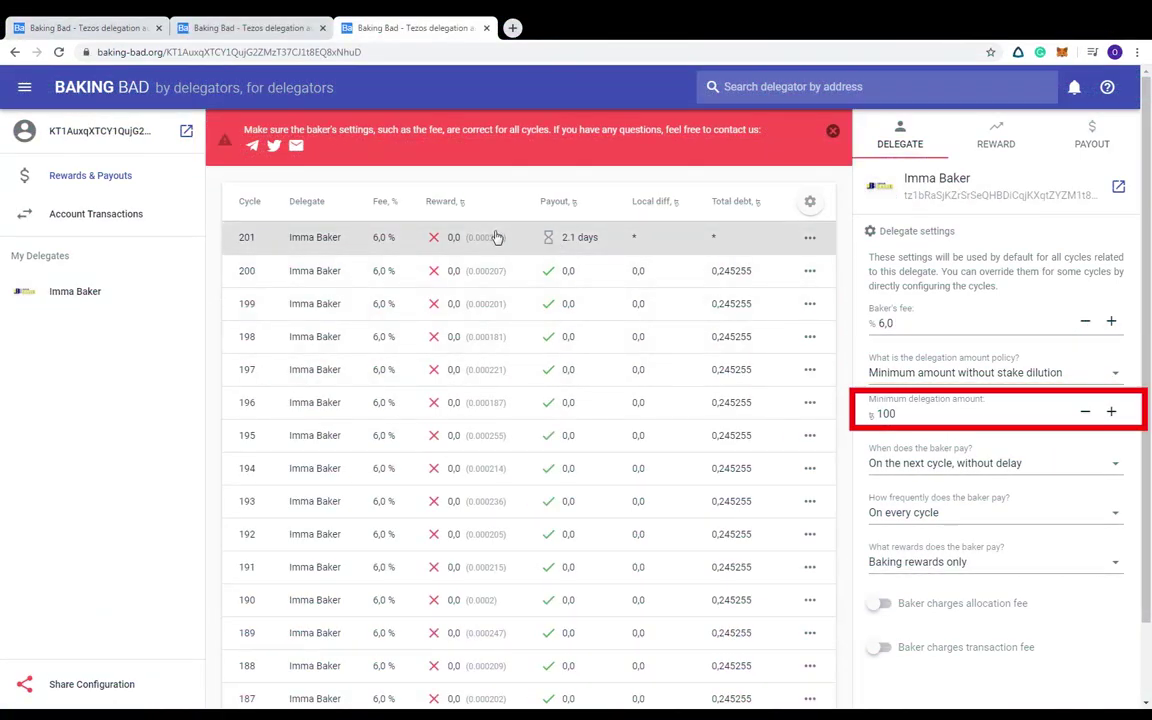
pyautogui.moveTo(473, 238)
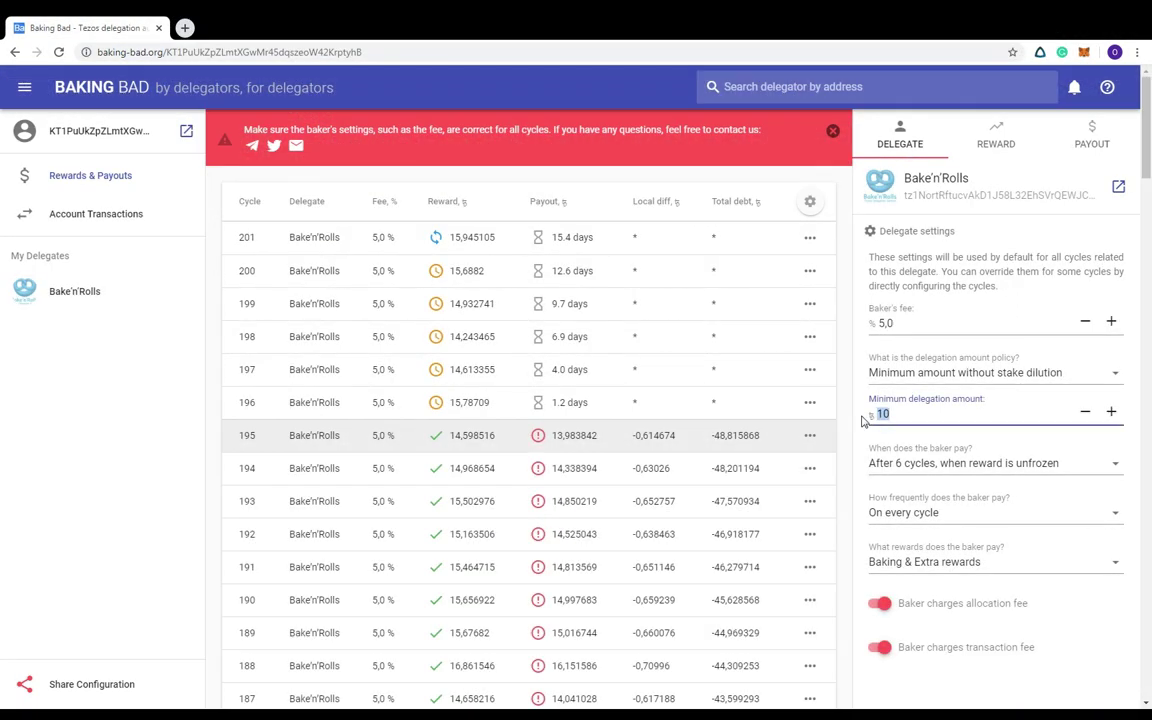
pyautogui.click(896, 466)
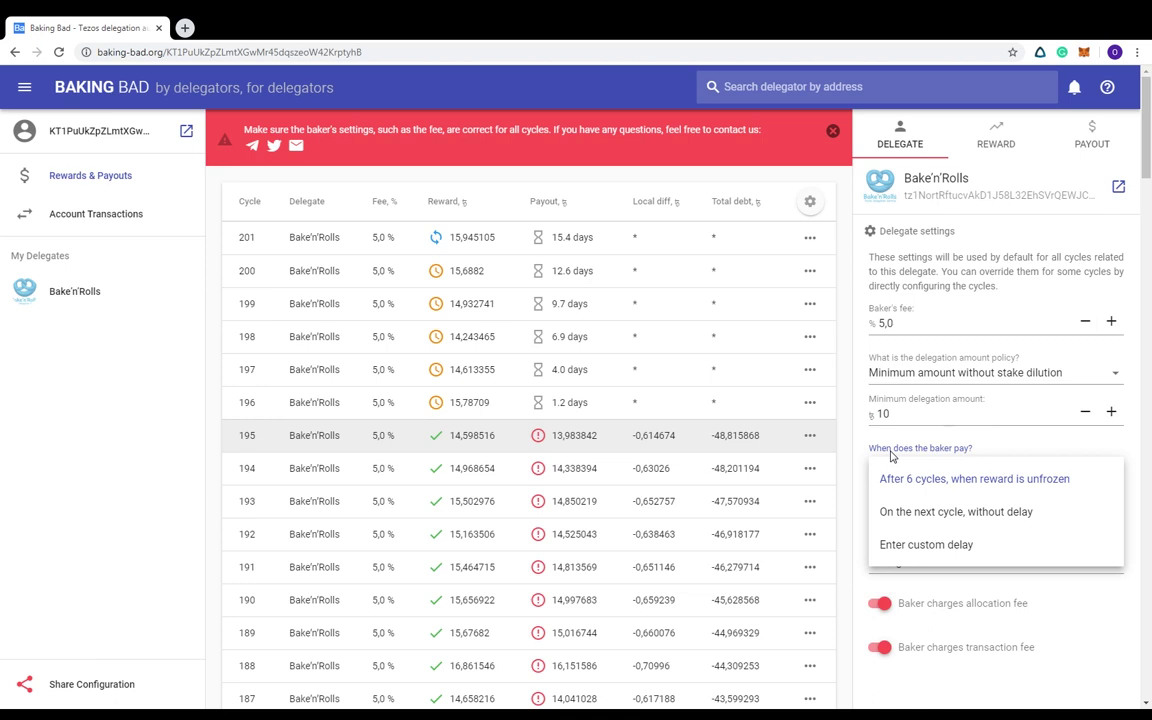
pyautogui.click(892, 455)
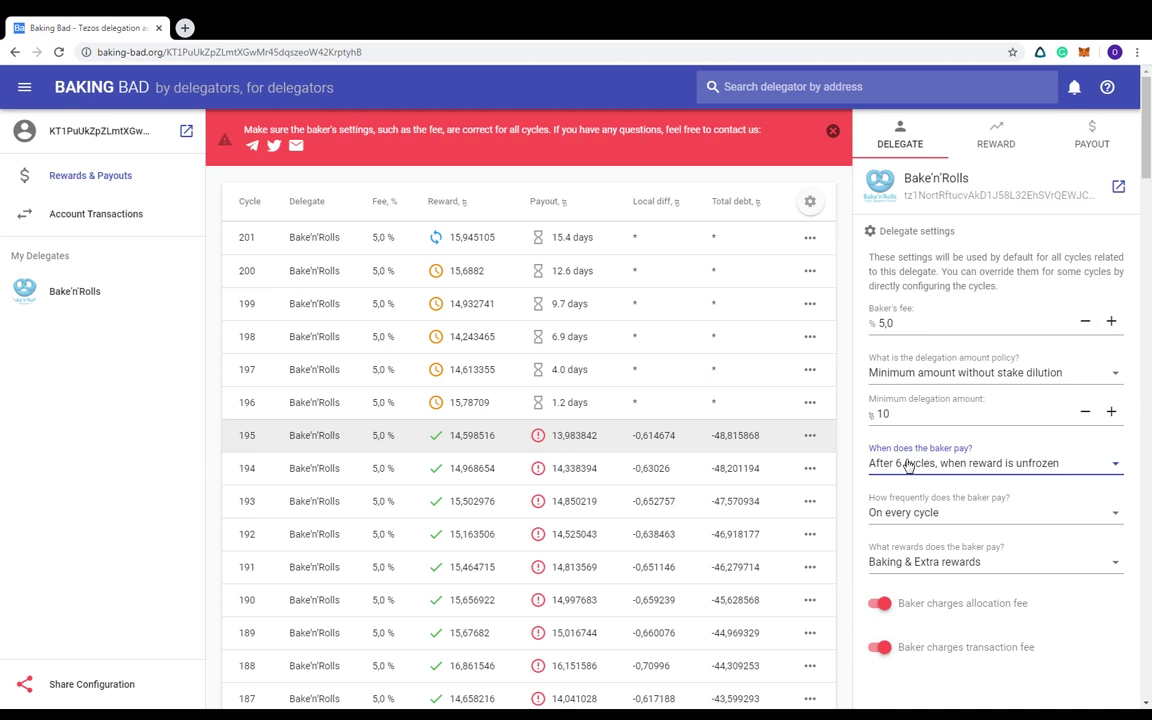
pyautogui.click(881, 512)
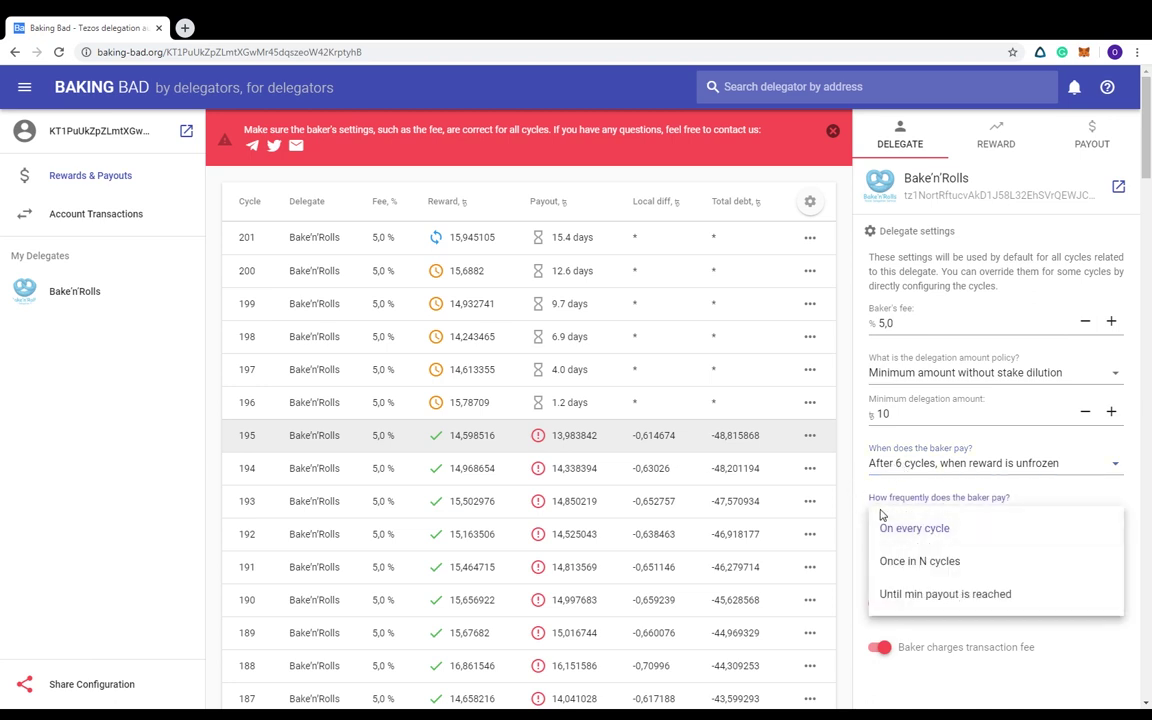
pyautogui.click(881, 514)
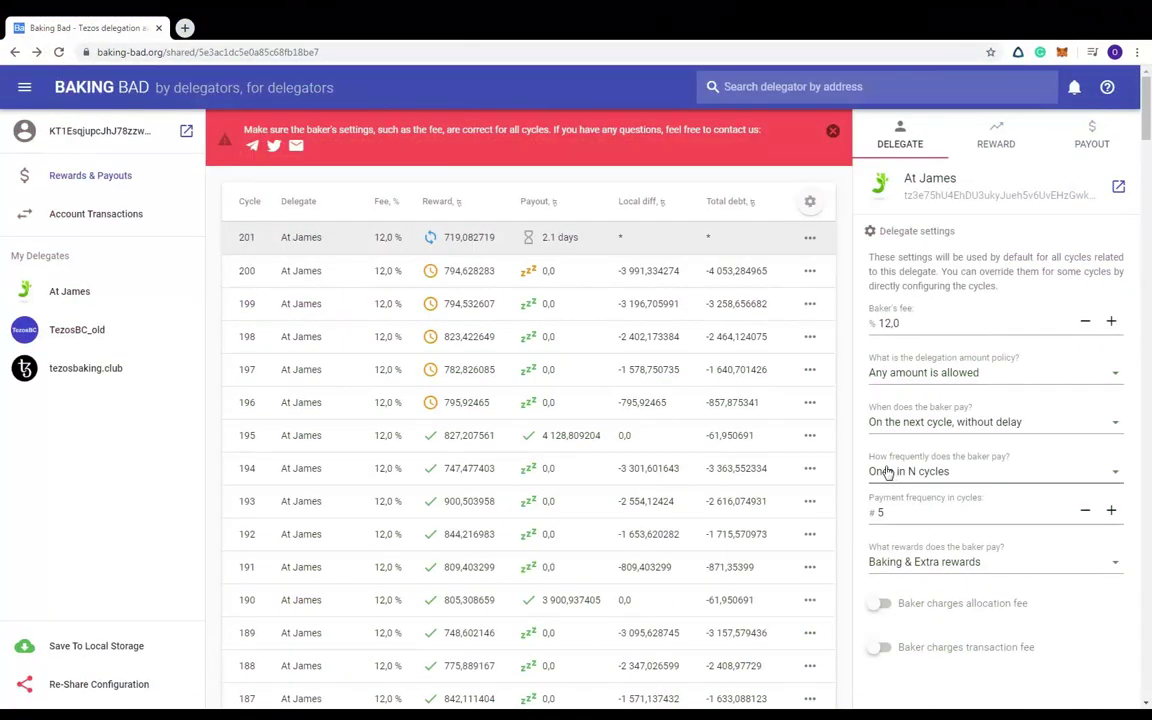
pyautogui.scroll(-1, 689, 424)
pyautogui.scroll(-10, 681, 426)
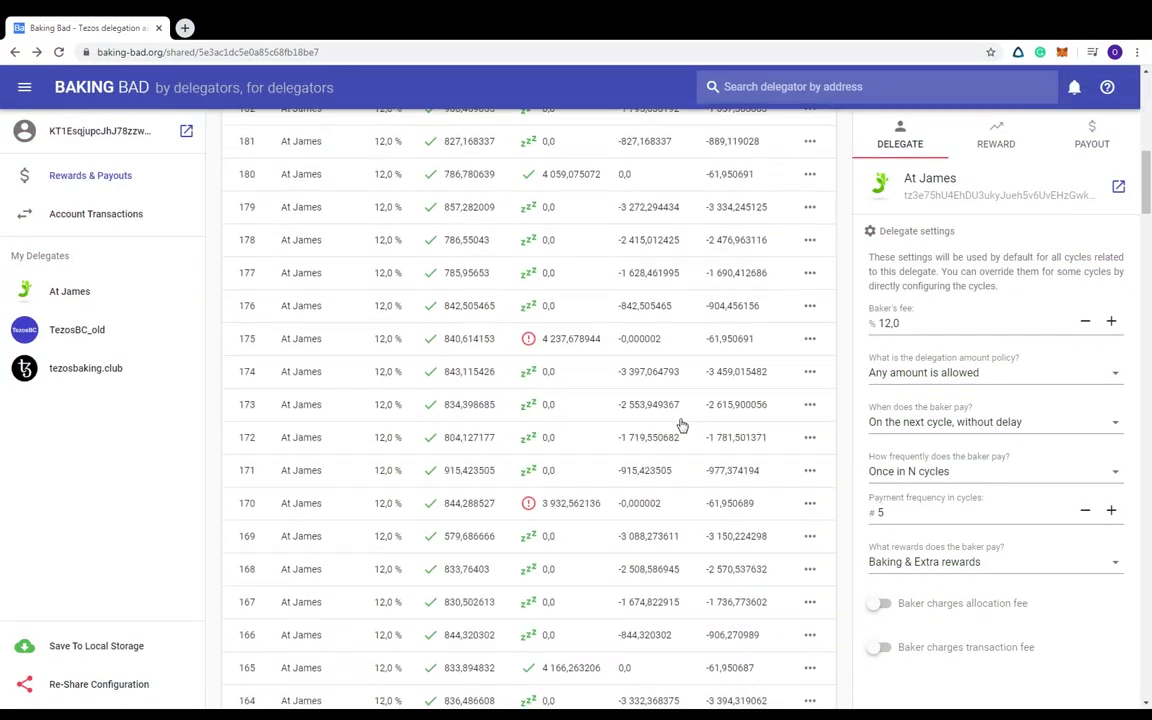
pyautogui.moveTo(527, 293)
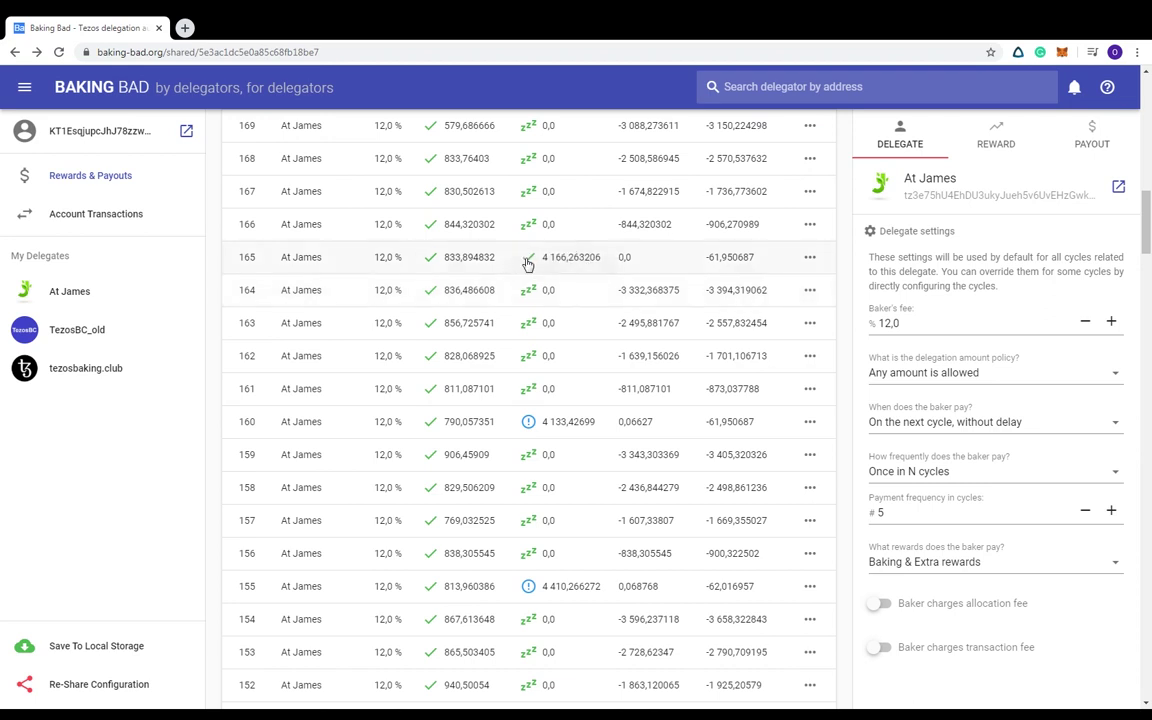
pyautogui.moveTo(527, 262)
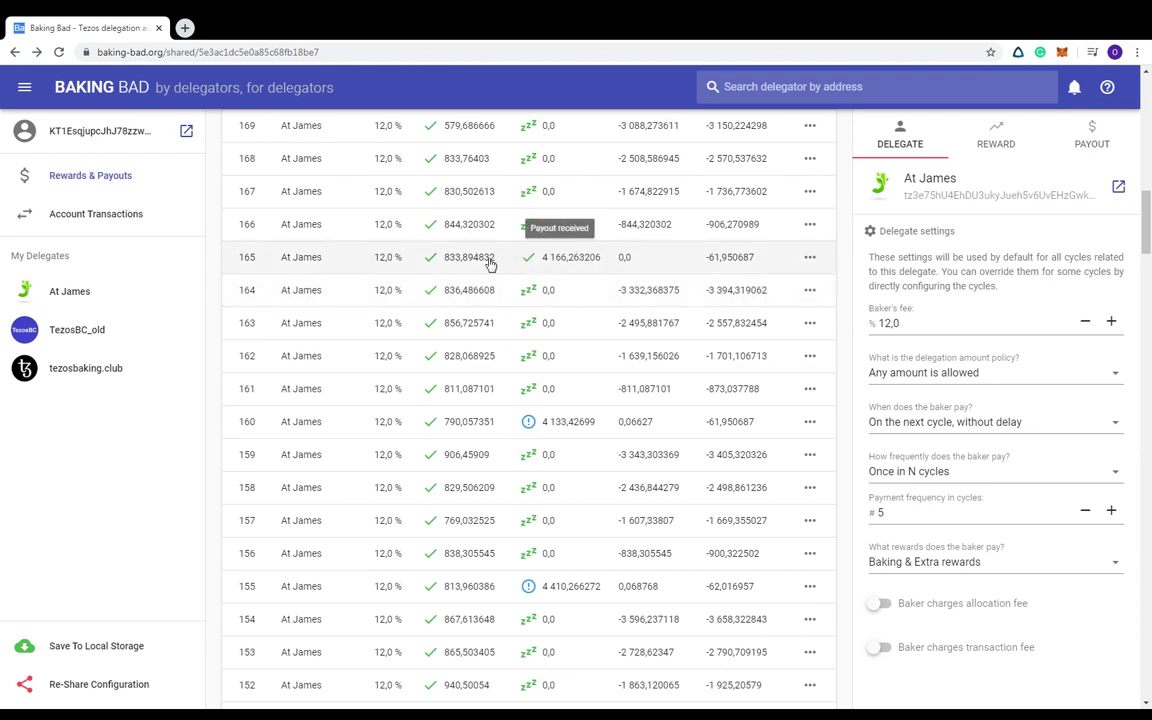
pyautogui.click(95, 87)
pyautogui.scroll(-10, 632, 401)
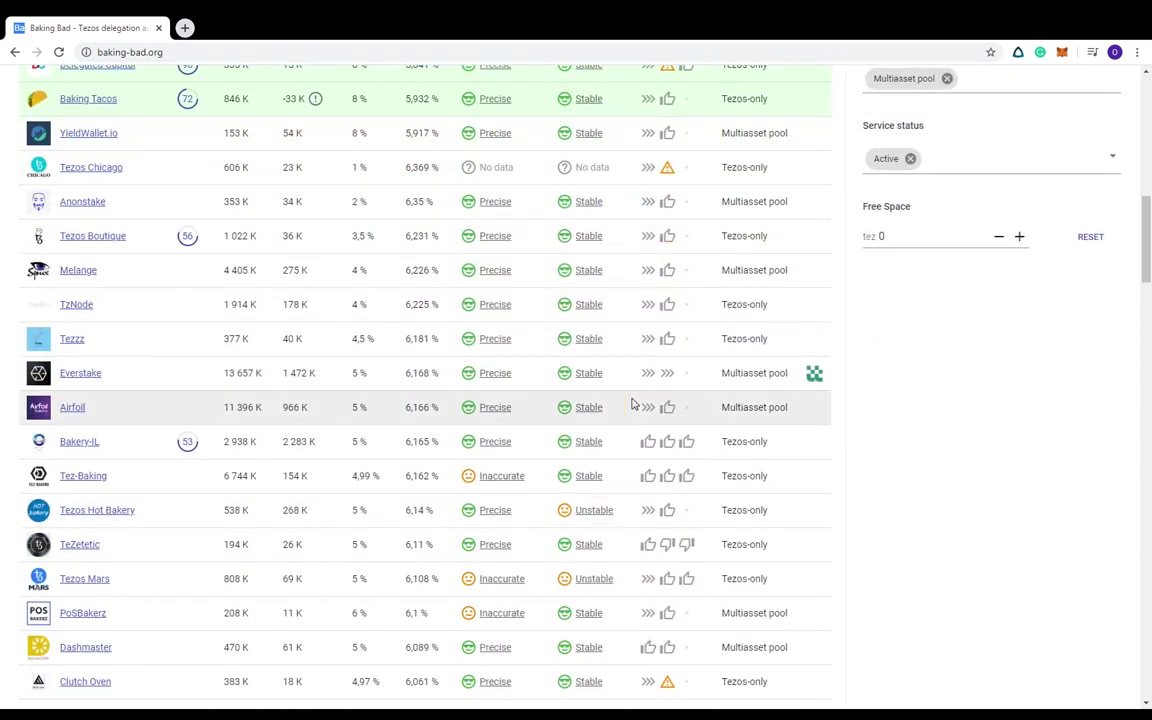
pyautogui.scroll(3, 632, 404)
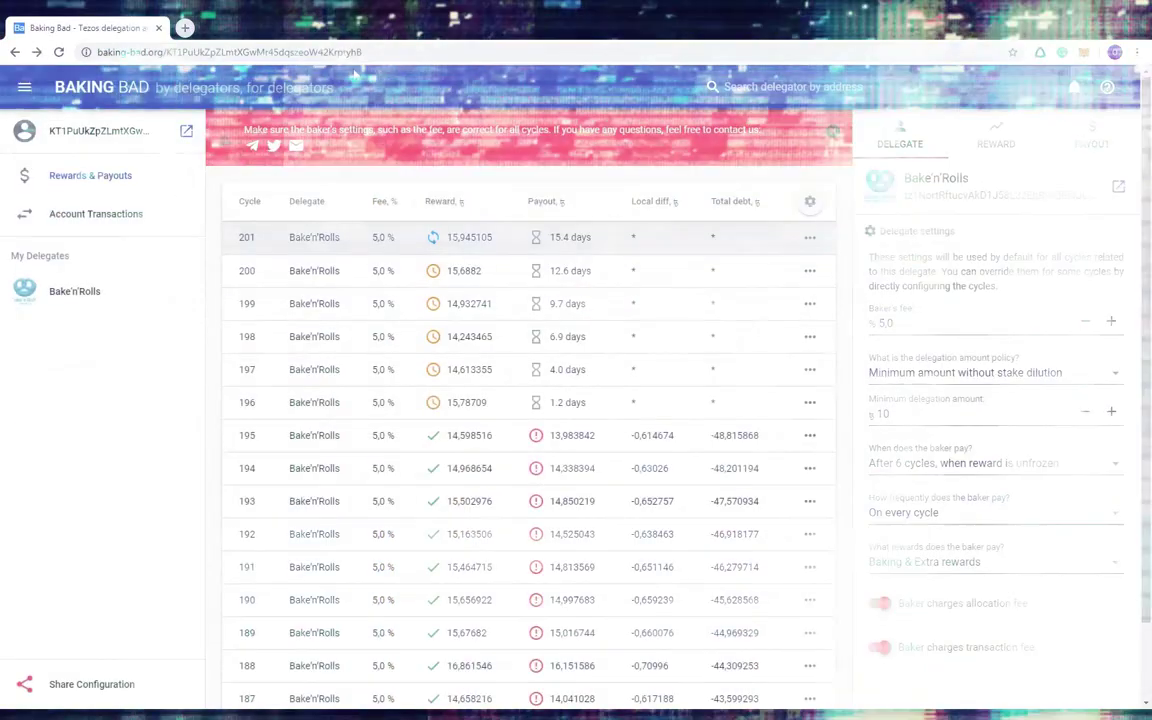
# Set 'What rewards does the baker pay?' to 'Select manually' and review the reward checkboxes
pyautogui.click(944, 560)
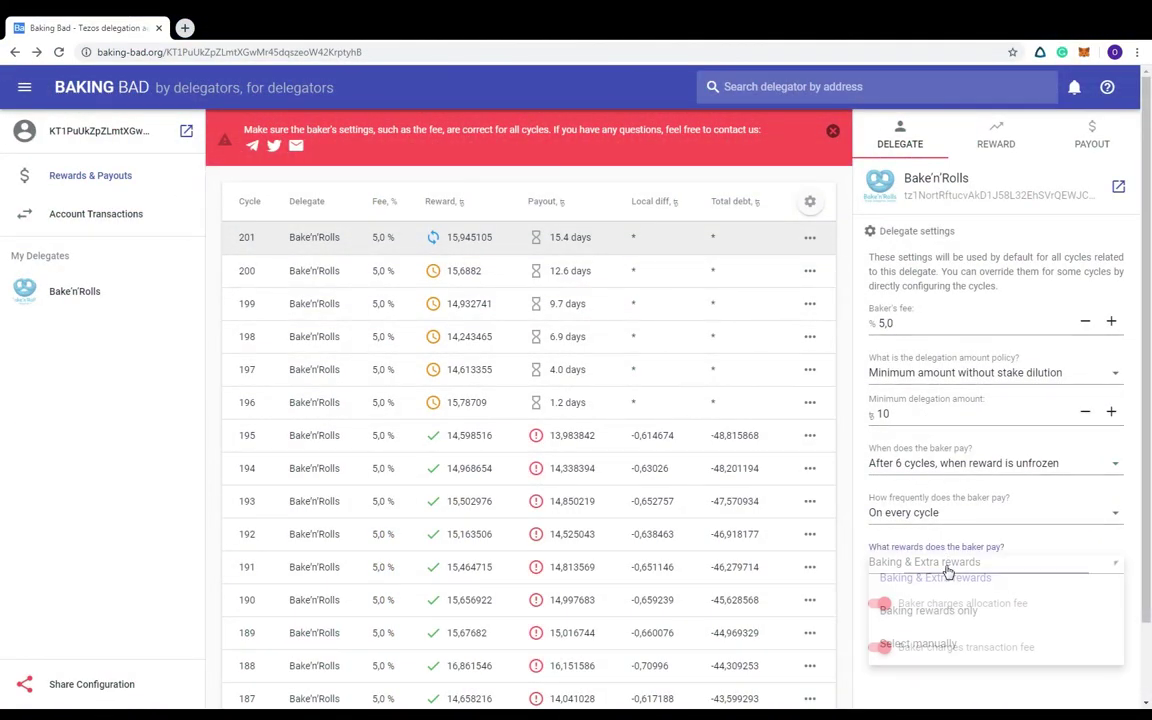
pyautogui.click(918, 646)
pyautogui.scroll(-4, 953, 603)
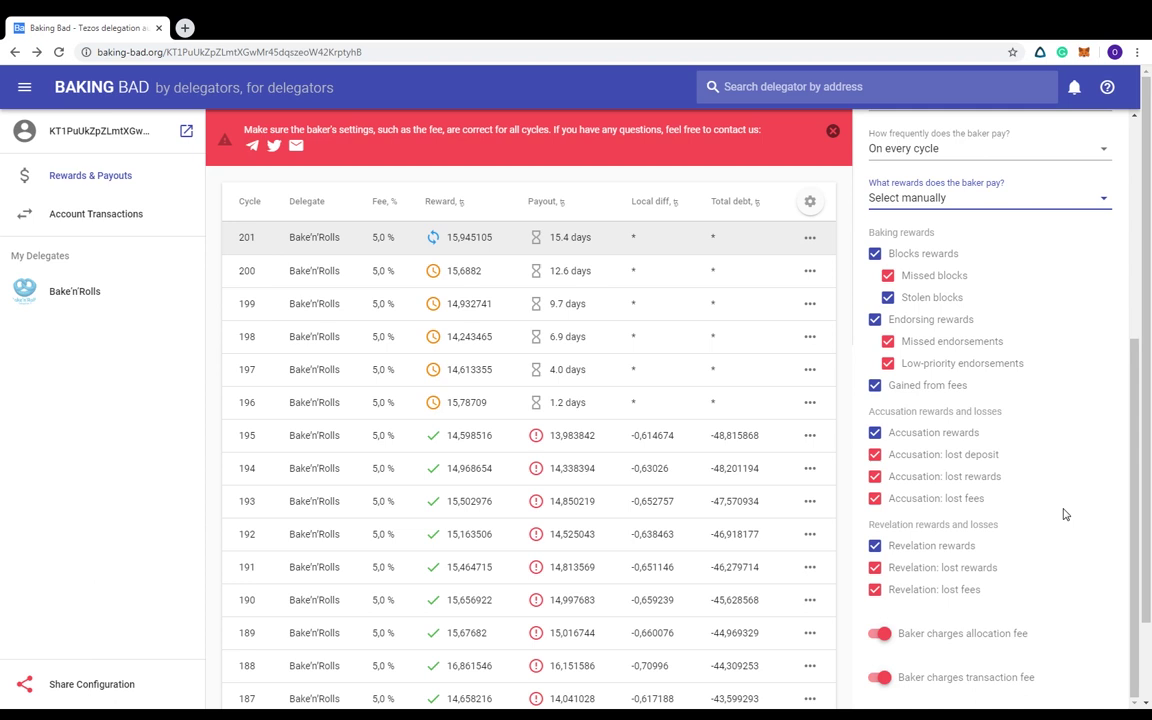
pyautogui.scroll(5, 1065, 514)
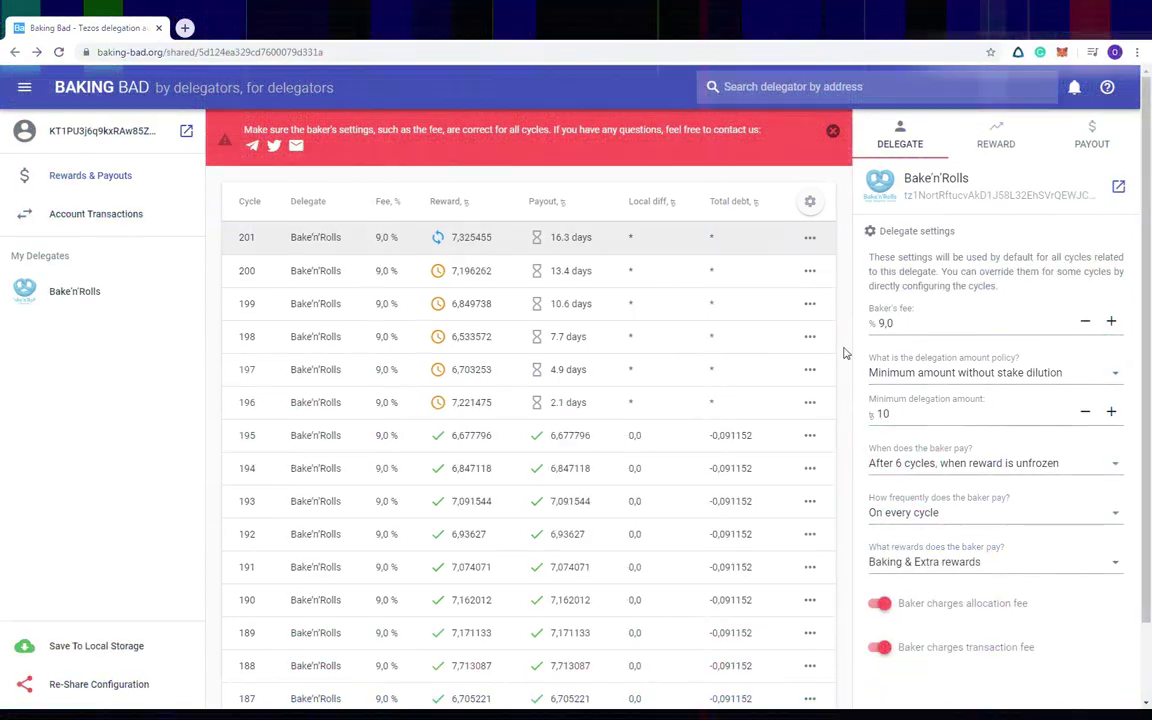
# Lower the default baker's fee to 7,0 % and give cycle 195 and earlier 9,0 %
pyautogui.click(1085, 322)
pyautogui.click(1085, 322)
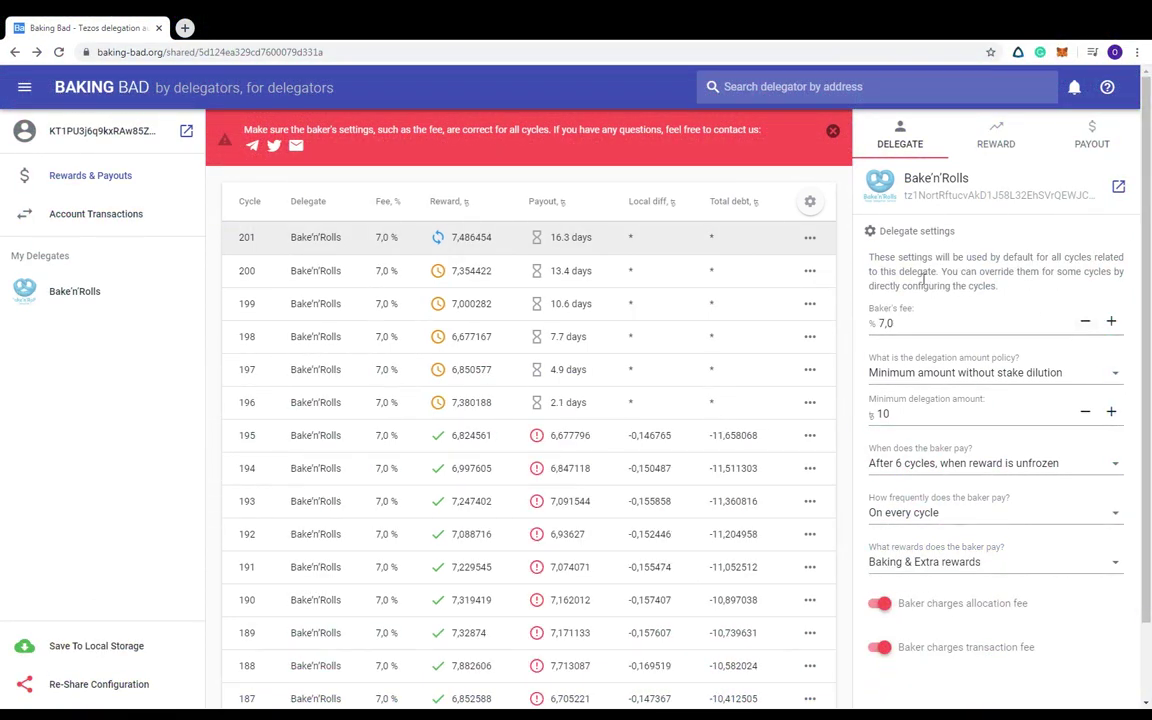
pyautogui.click(809, 437)
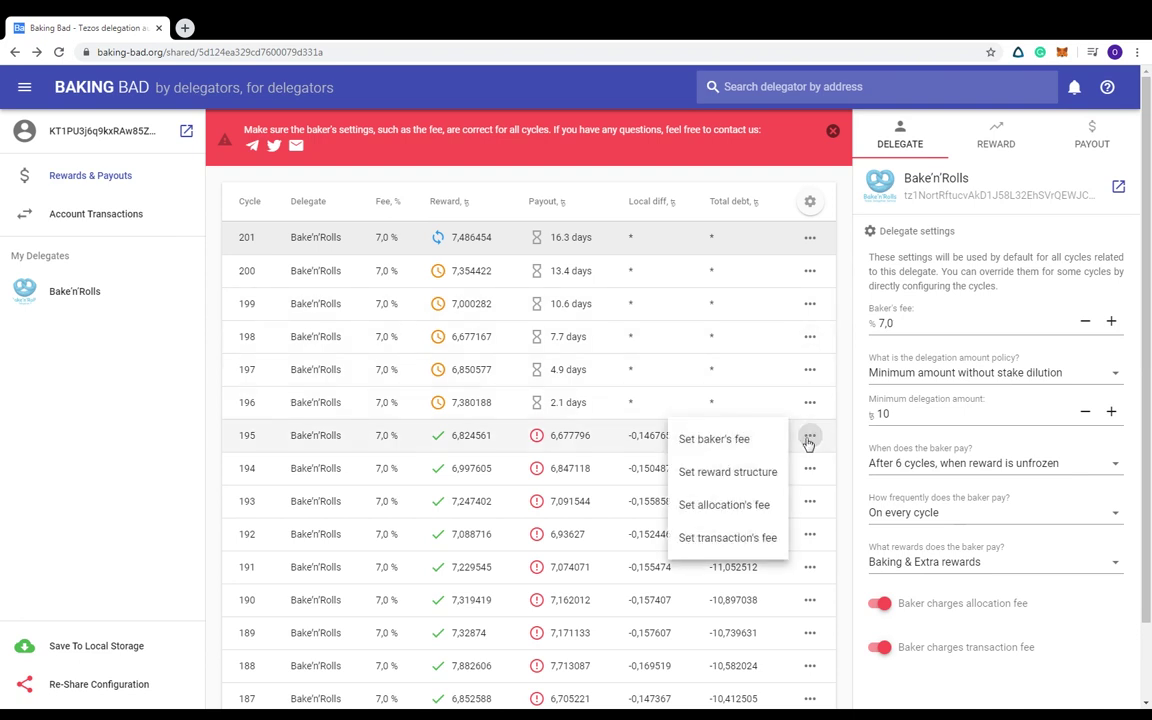
pyautogui.click(748, 439)
pyautogui.click(739, 446)
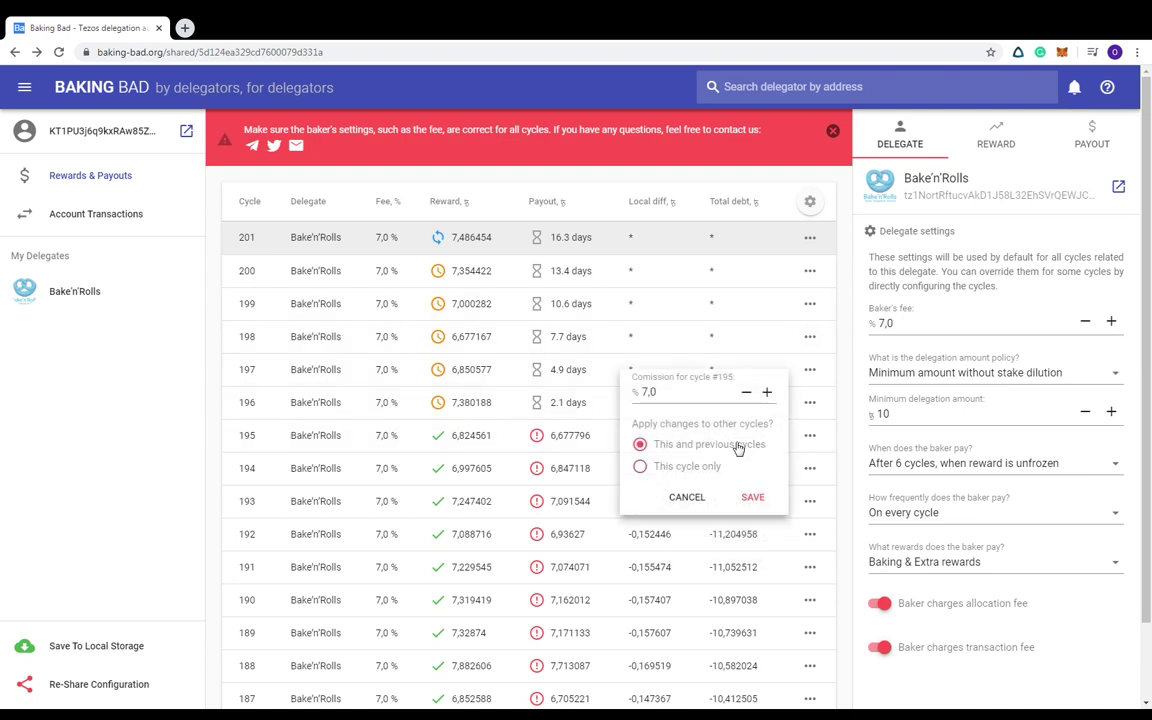
pyautogui.click(767, 392)
pyautogui.click(767, 392)
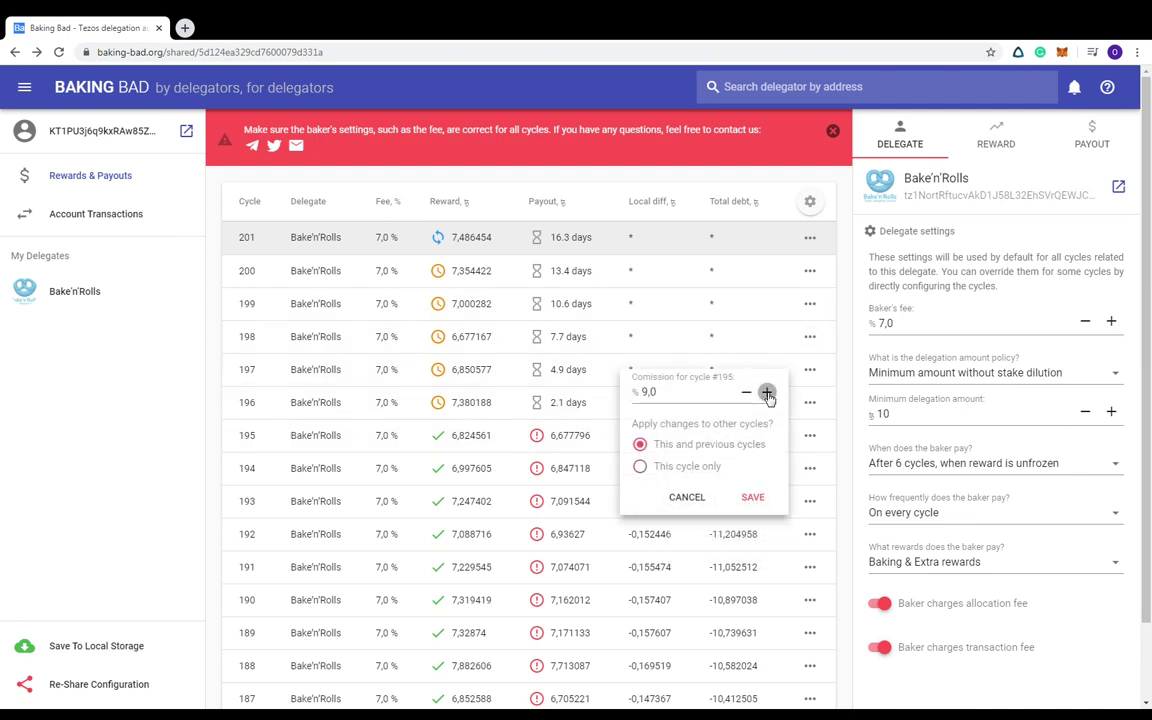
pyautogui.click(753, 497)
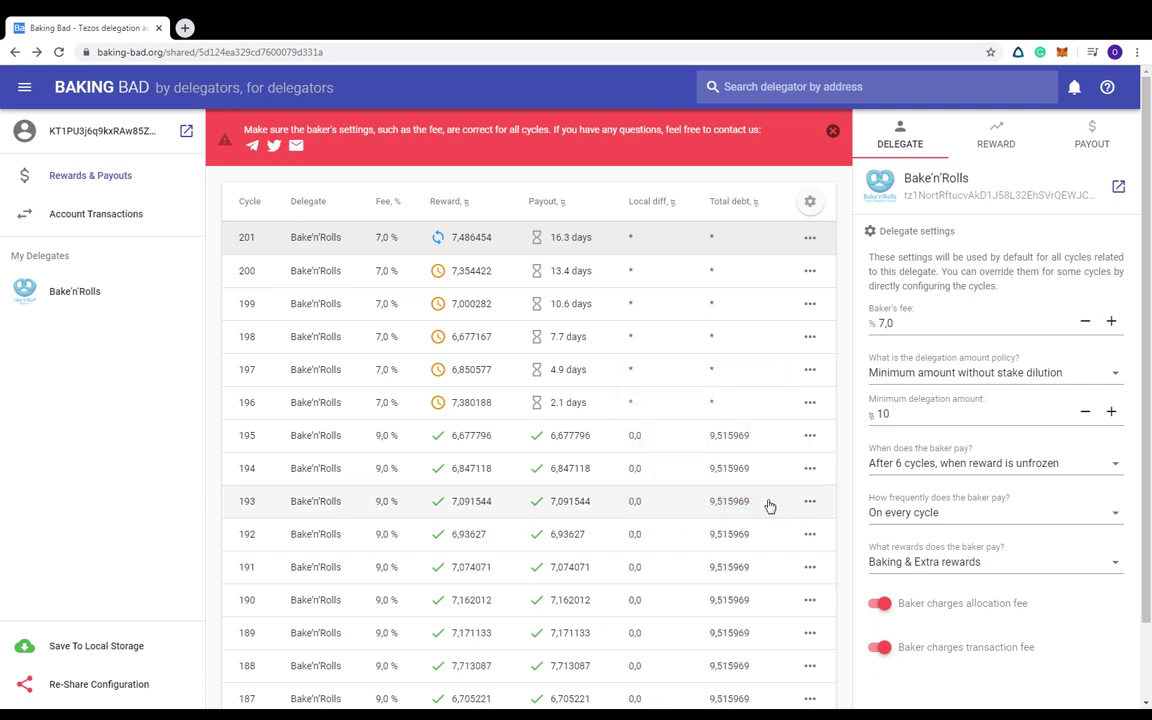
# Switch the allocation and transaction fee charges off and back on
pyautogui.click(879, 603)
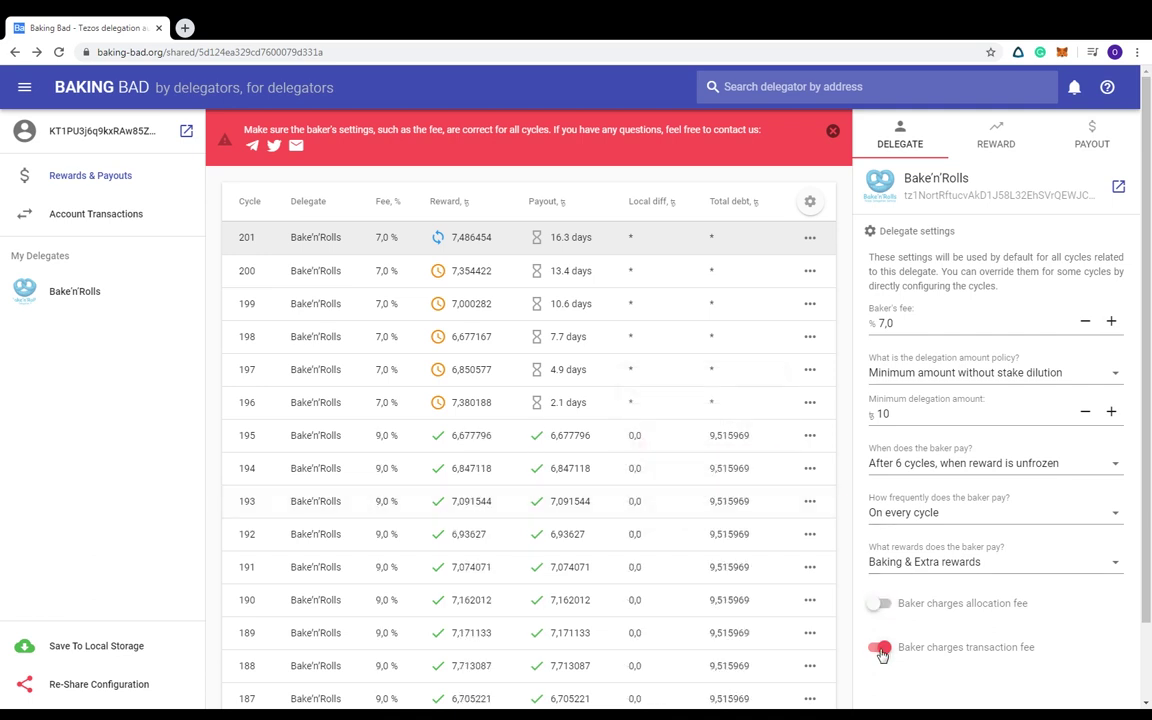
pyautogui.click(880, 648)
pyautogui.click(880, 650)
pyautogui.click(878, 604)
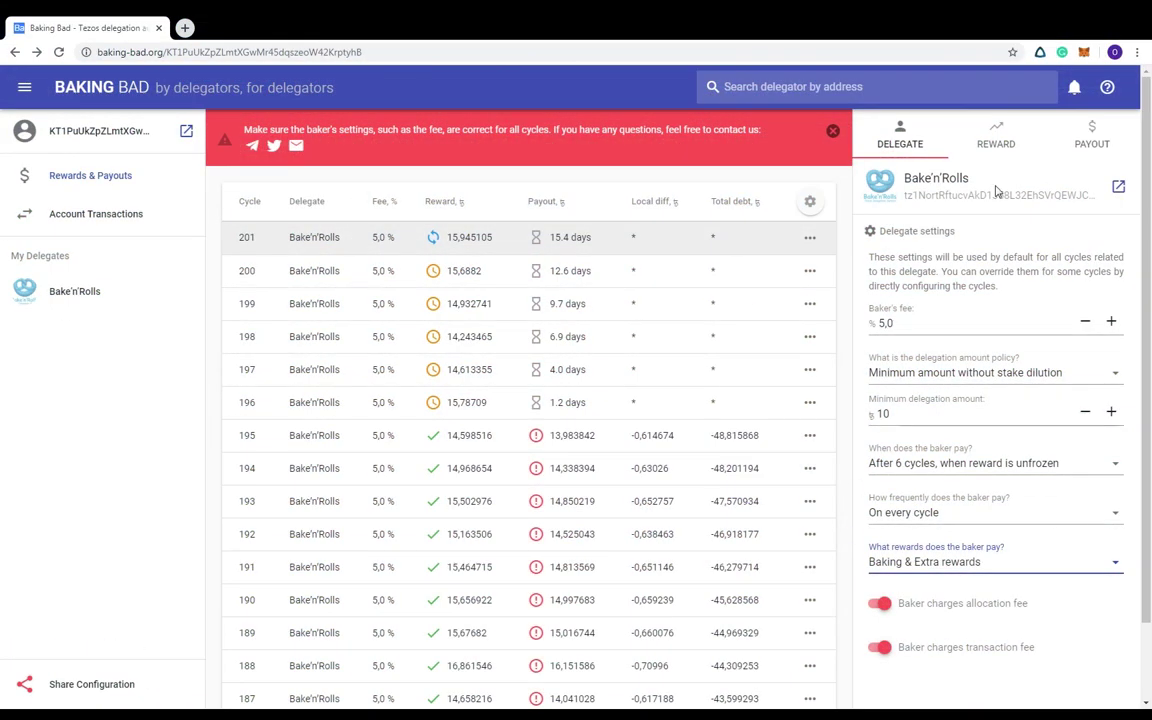
# Show cycle 201's reward breakdown, then its payout details
pyautogui.click(992, 140)
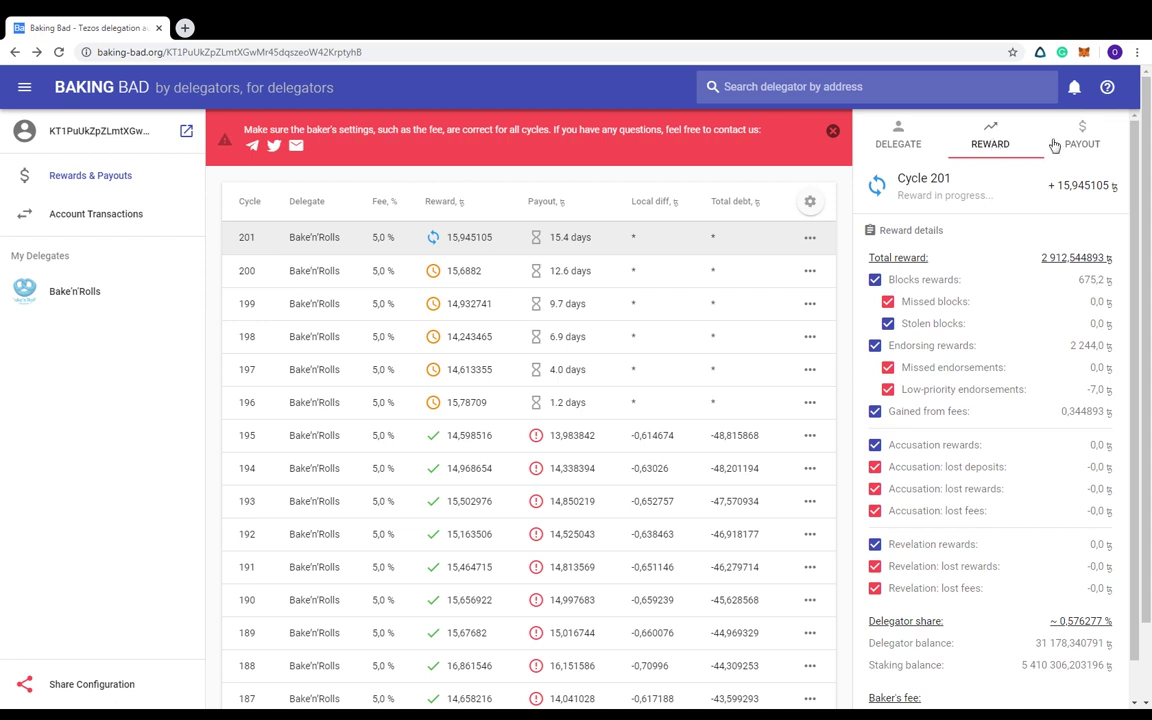
pyautogui.click(1088, 143)
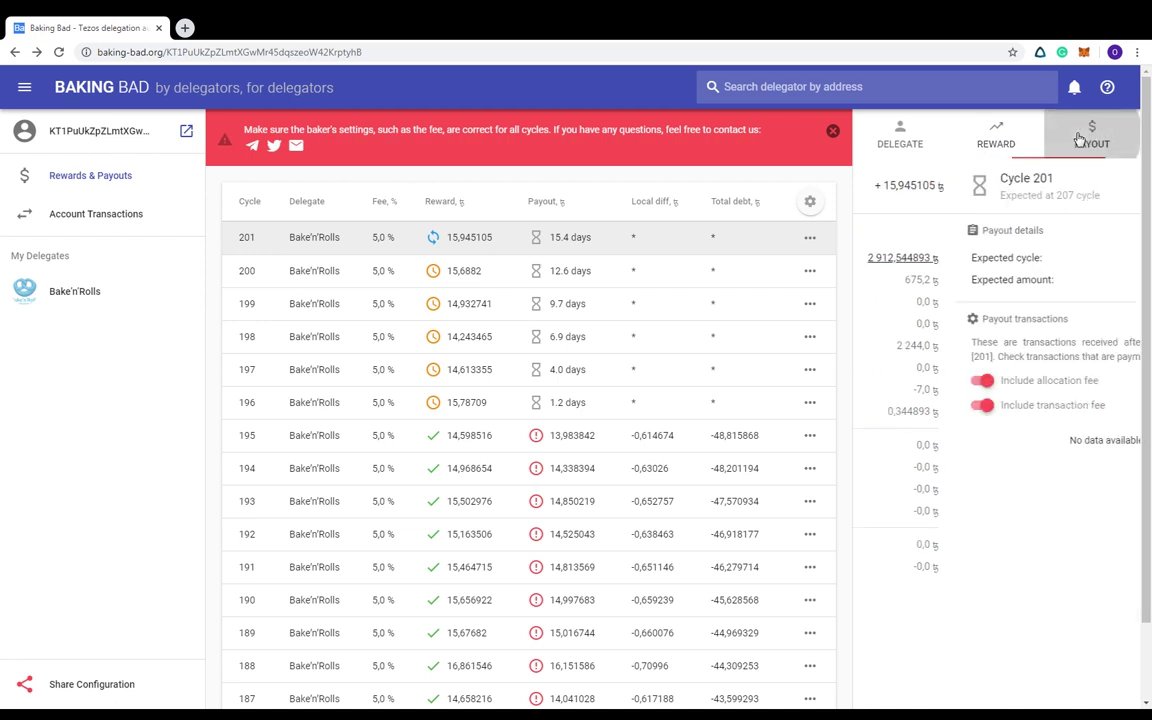
# Inspect payouts for cycles 195 and 194, highlighting the 14,338394 amount, then open Account Transactions
pyautogui.click(487, 438)
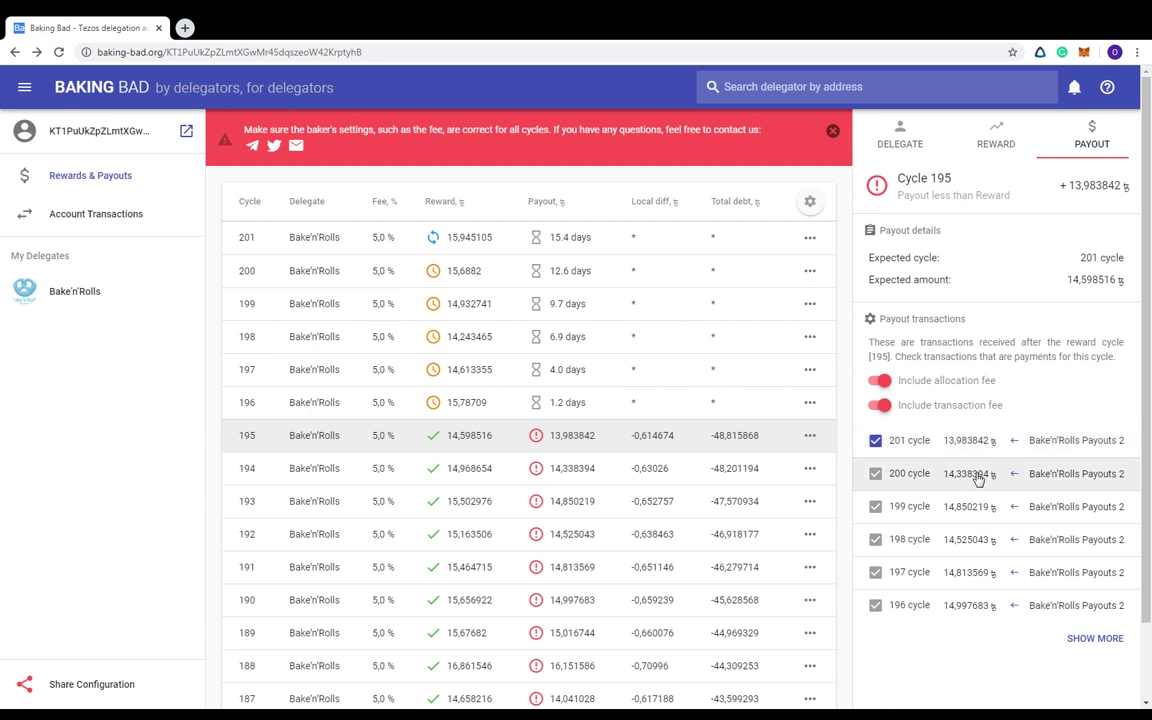
pyautogui.moveTo(943, 476); pyautogui.dragTo(991, 481)
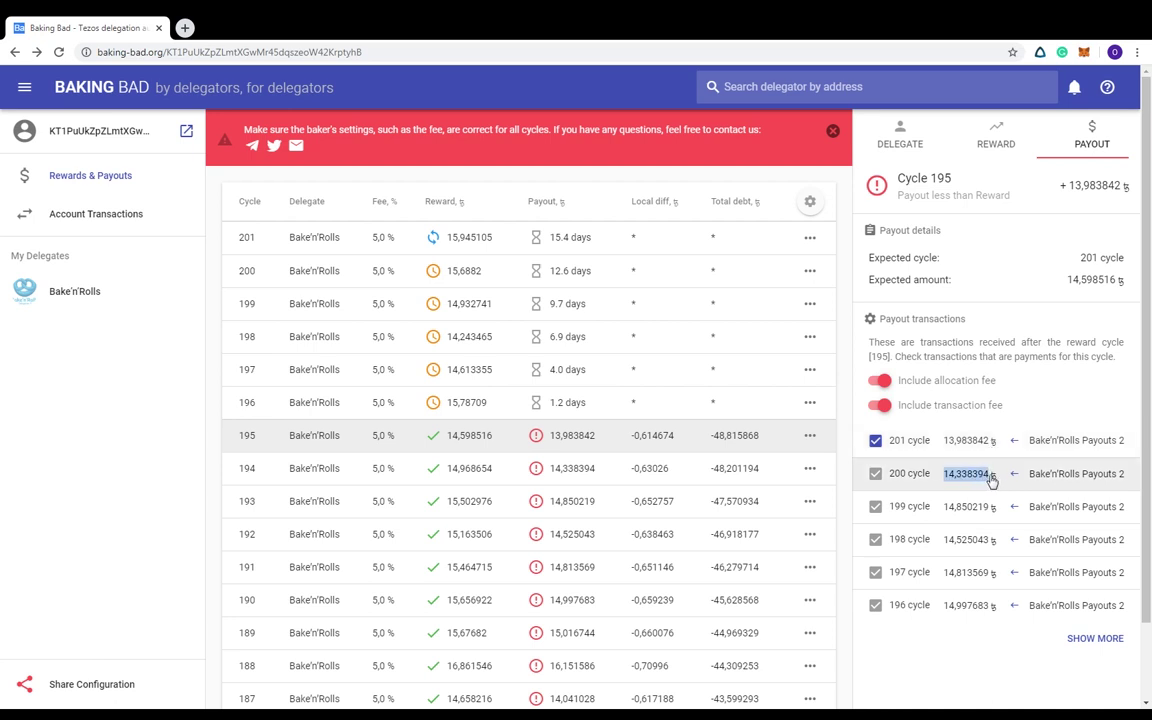
pyautogui.click(580, 470)
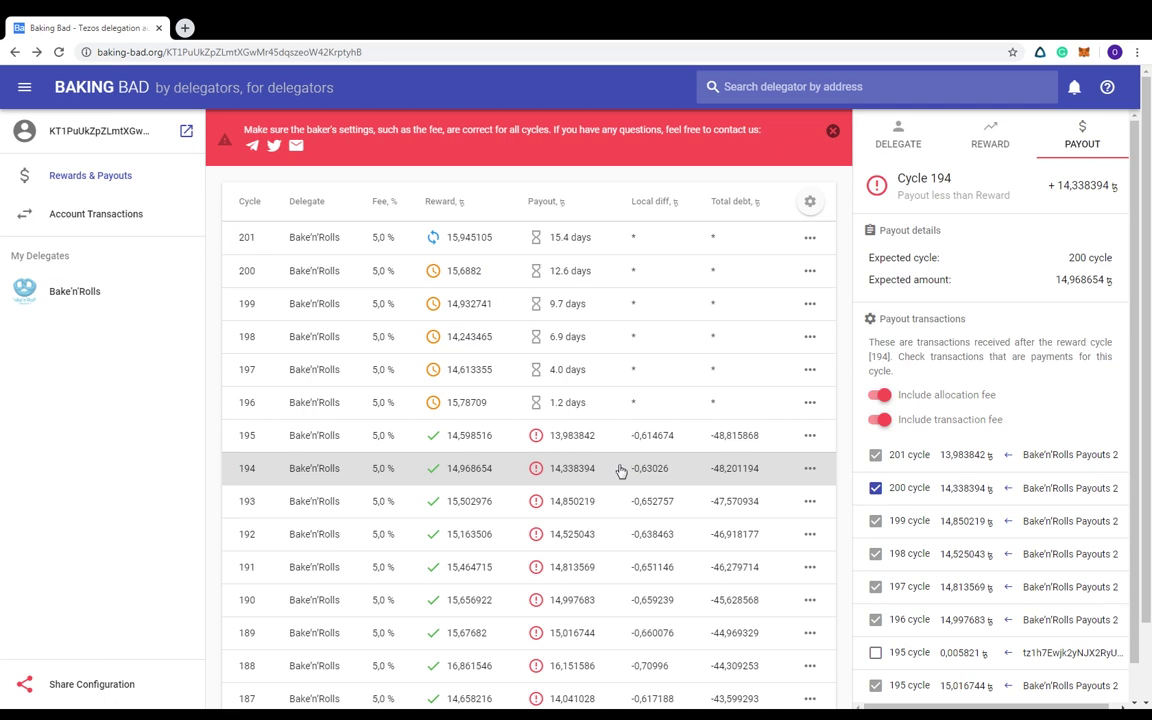
pyautogui.click(98, 215)
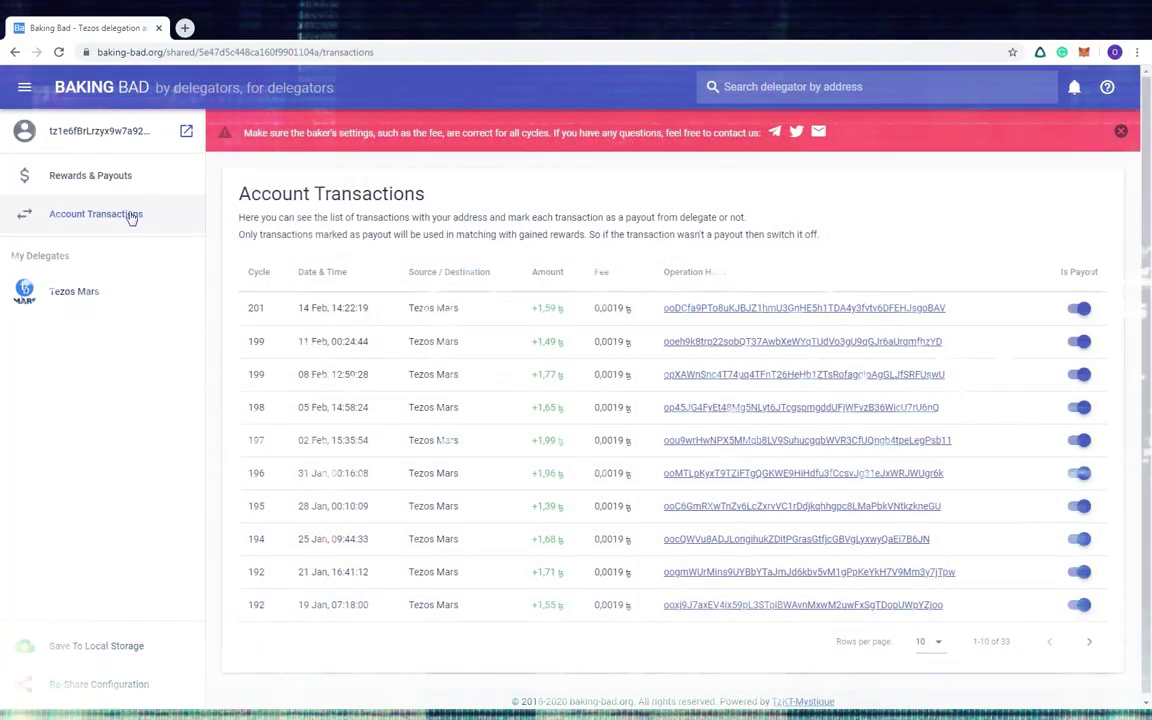
# Show all account transactions on one page
pyautogui.click(922, 641)
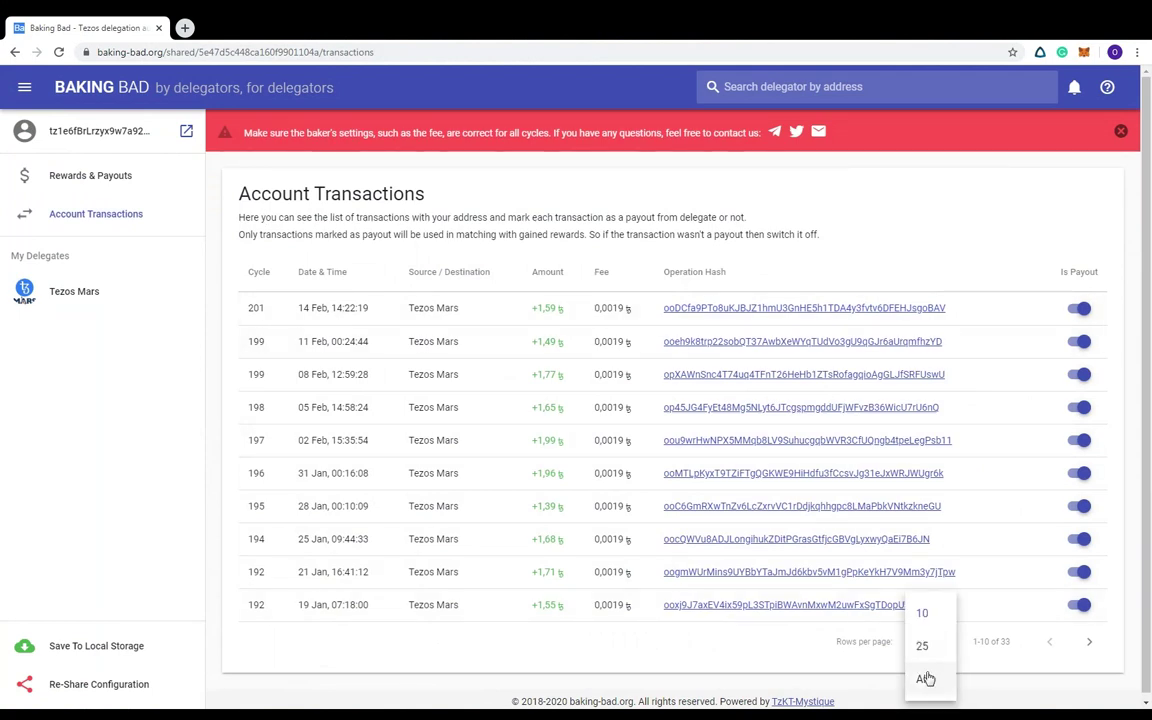
pyautogui.click(926, 679)
pyautogui.scroll(-8, 712, 480)
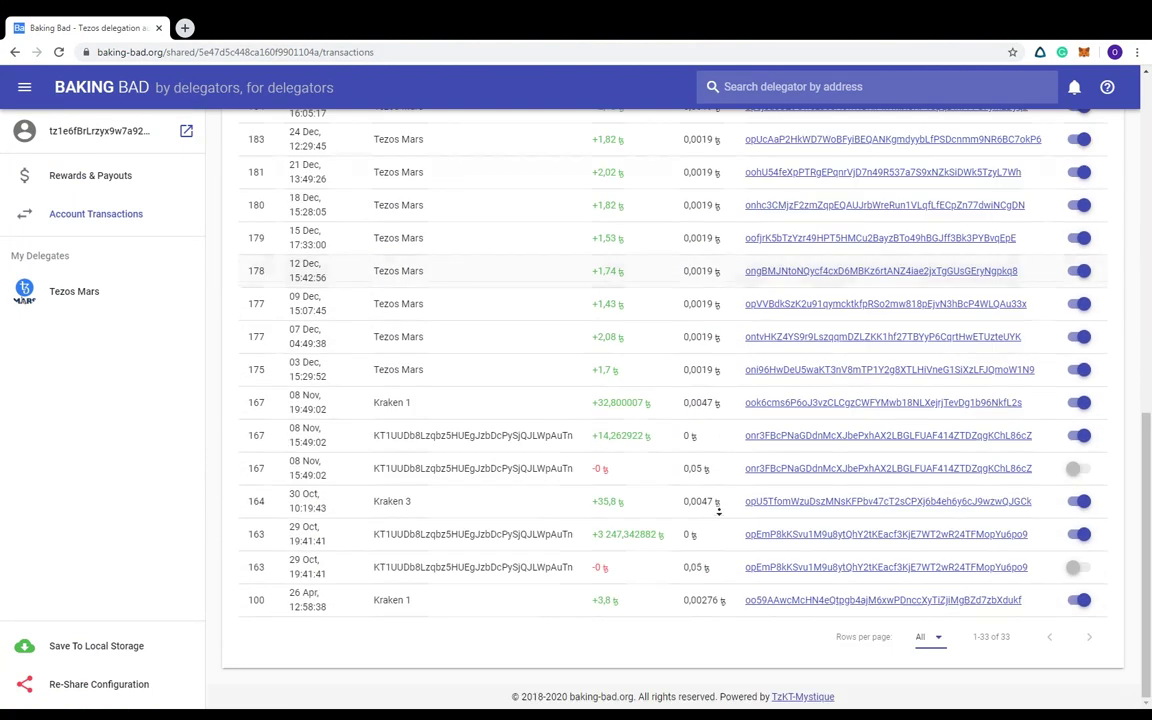
# Switch off Is Payout for the Kraken and contract transfers in cycles 167, 164, 163 and 100
pyautogui.click(1079, 437)
pyautogui.click(1079, 501)
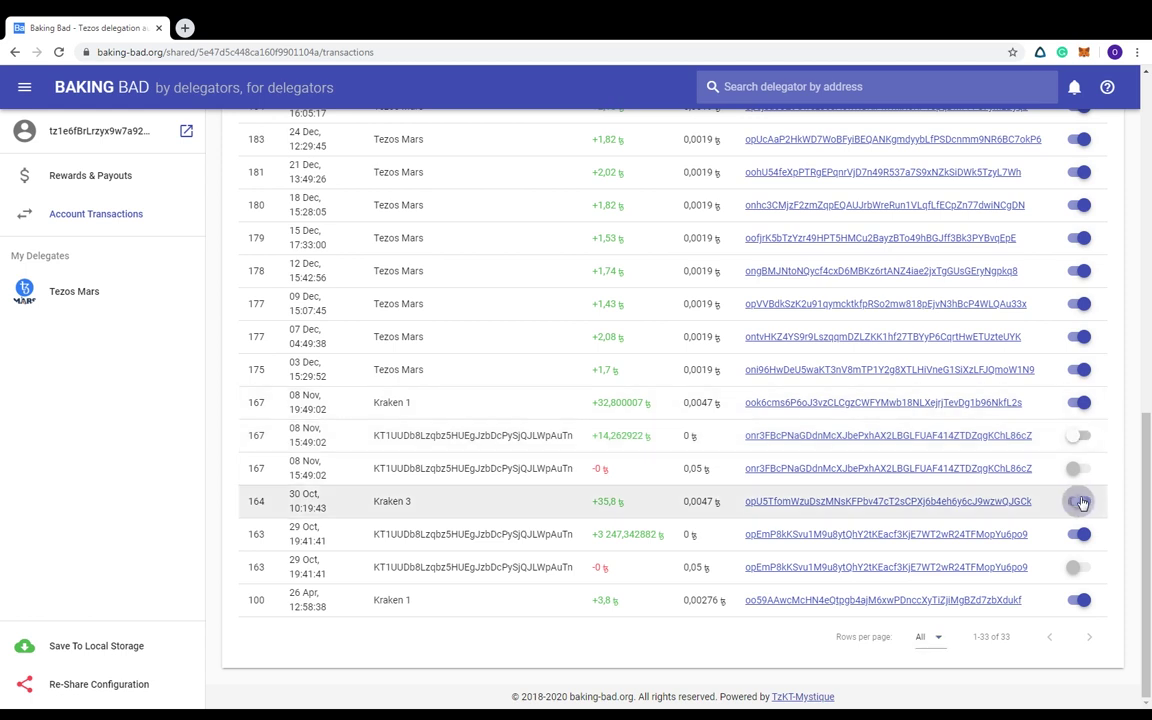
pyautogui.click(1079, 534)
pyautogui.click(1079, 403)
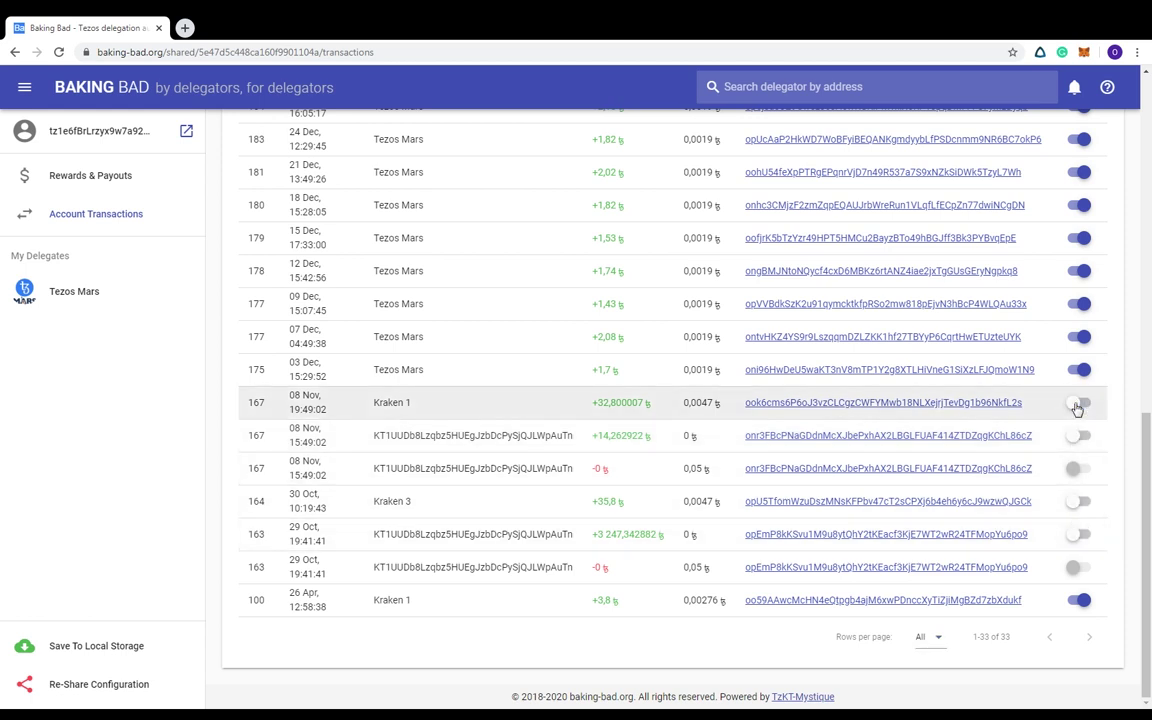
pyautogui.click(1078, 601)
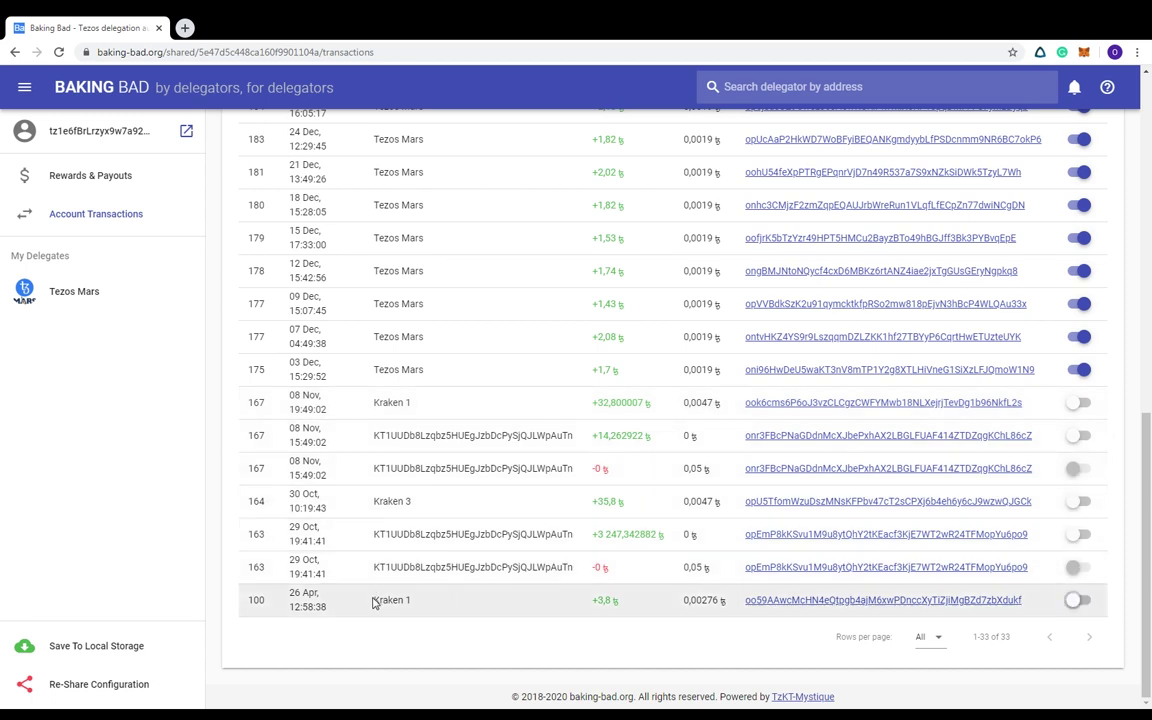
pyautogui.moveTo(372, 601); pyautogui.dragTo(1025, 605)
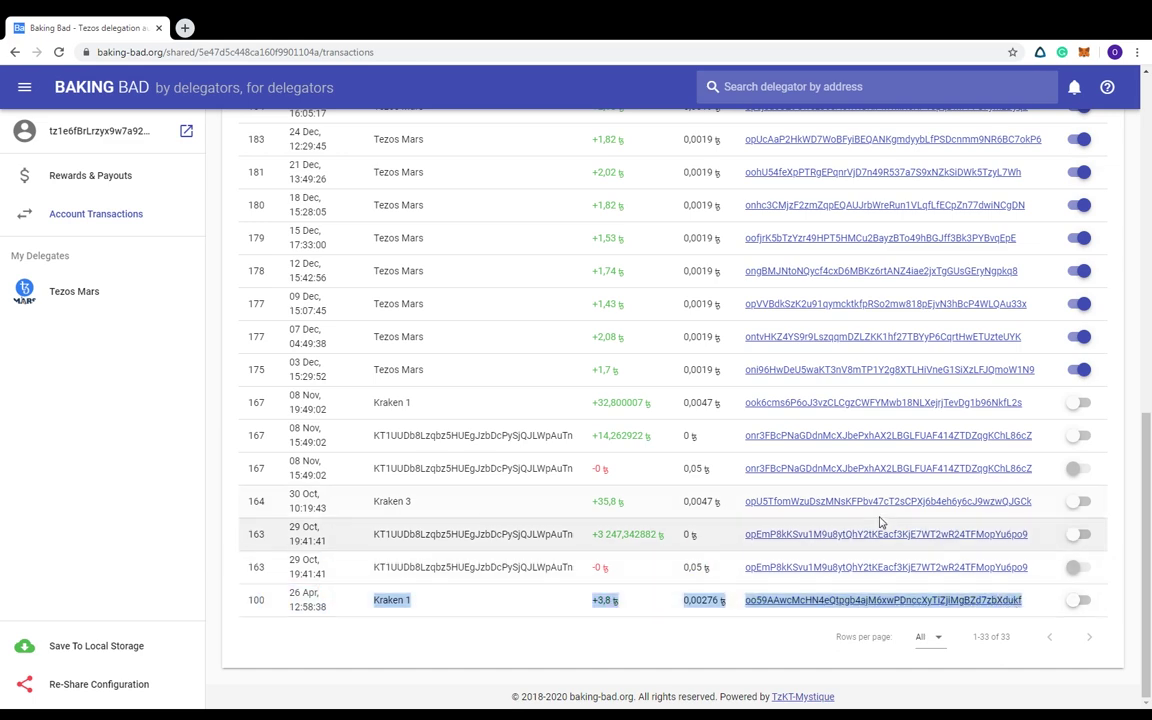
pyautogui.scroll(5, 882, 522)
pyautogui.scroll(3, 789, 494)
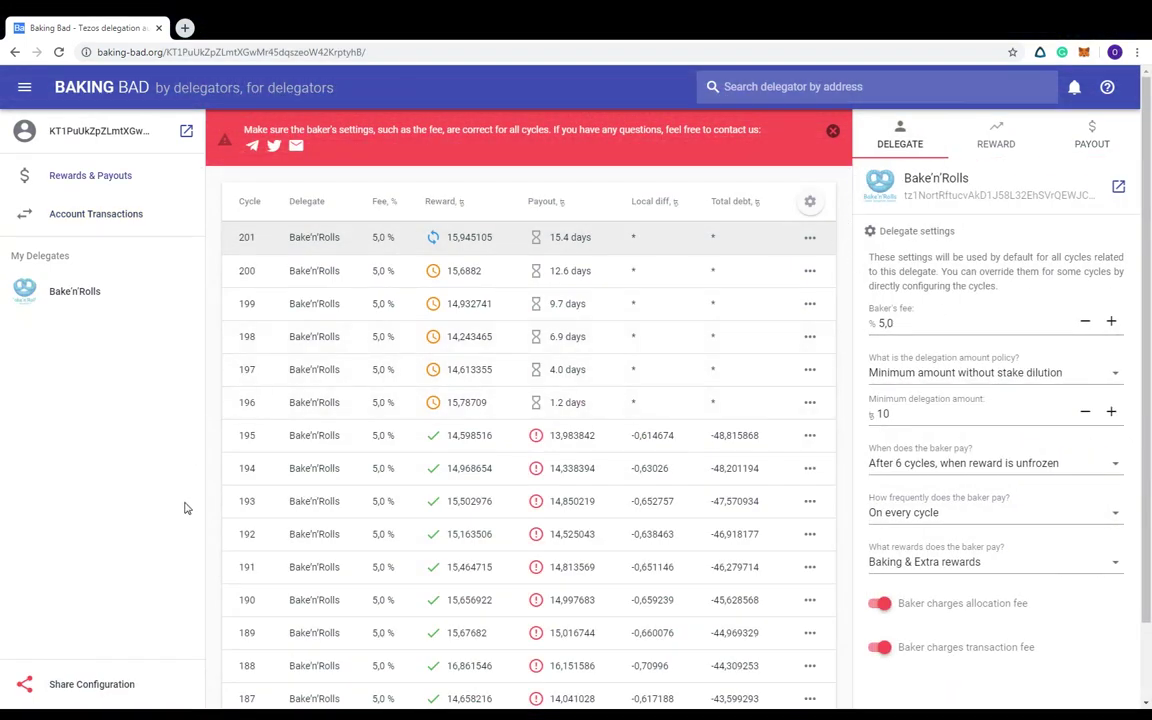
pyautogui.click(67, 700)
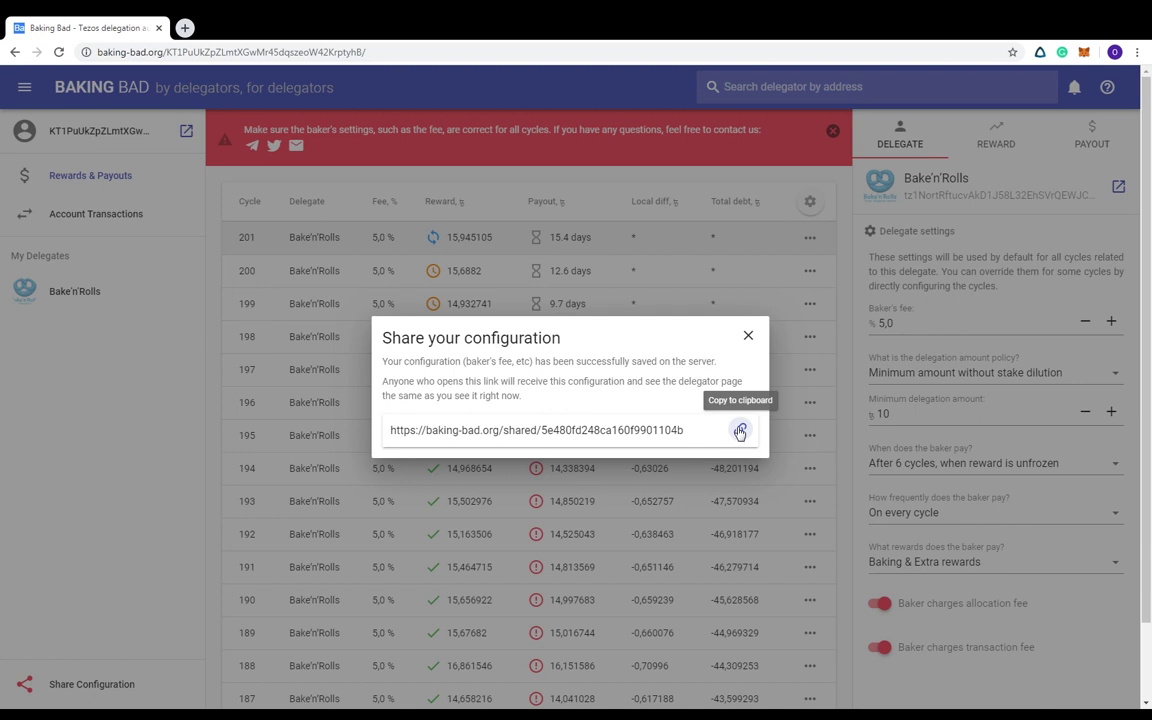
pyautogui.click(748, 337)
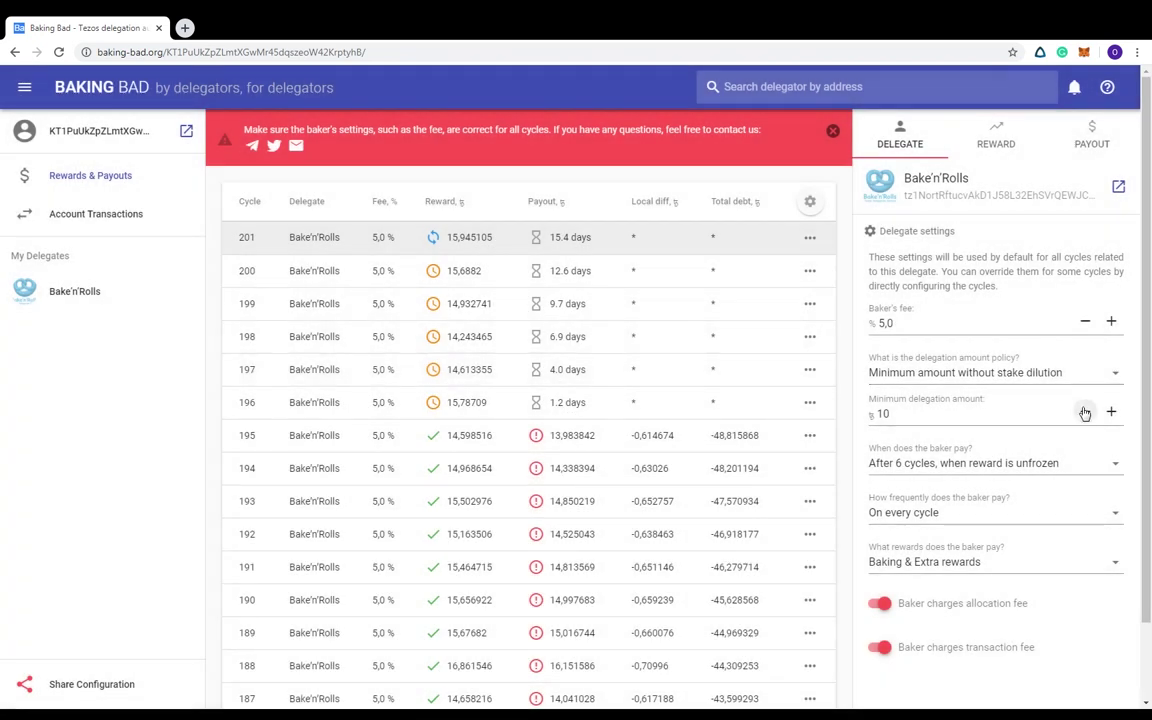
# Pay next cycle without delay, disable both fees, set minimum delegation 10 000, then reset settings to defaults
pyautogui.click(1085, 412)
pyautogui.click(1075, 465)
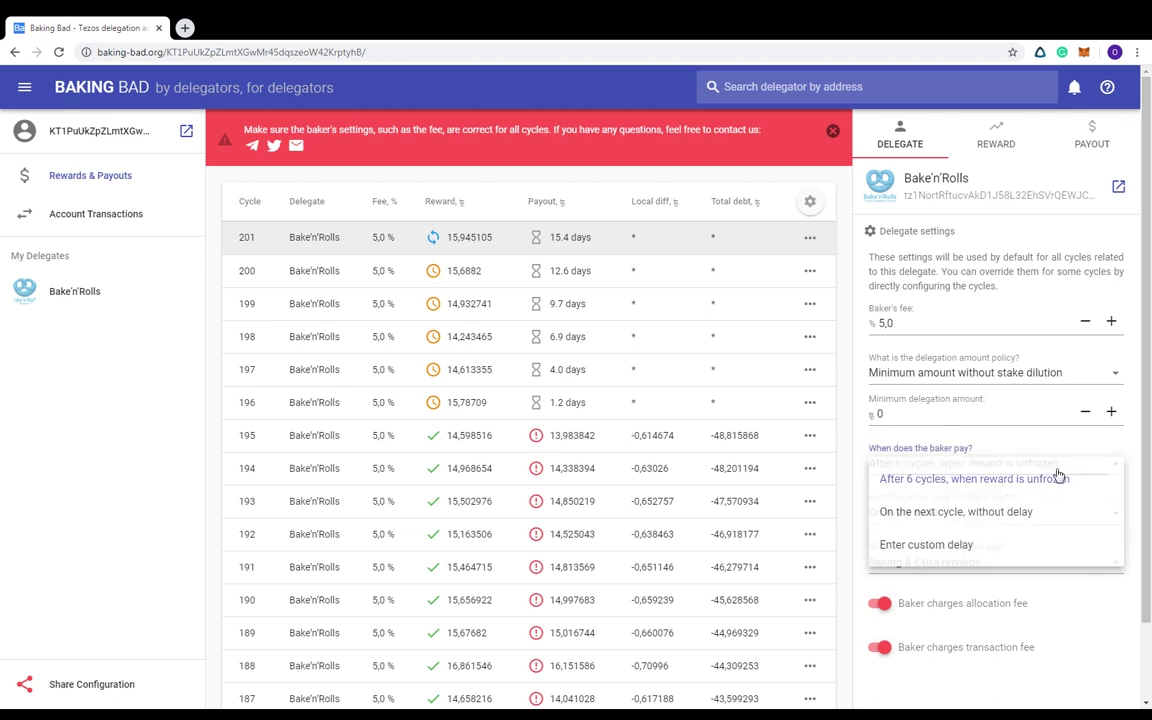
pyautogui.click(946, 512)
pyautogui.click(881, 604)
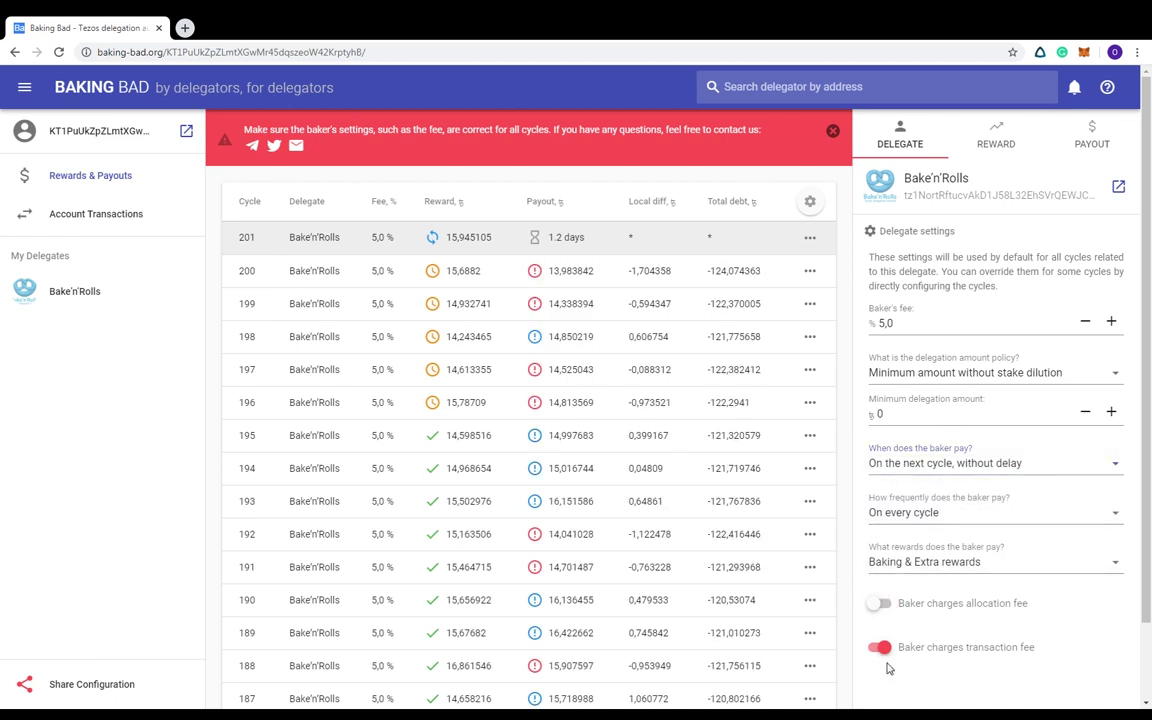
pyautogui.click(880, 648)
pyautogui.doubleClick(880, 414)
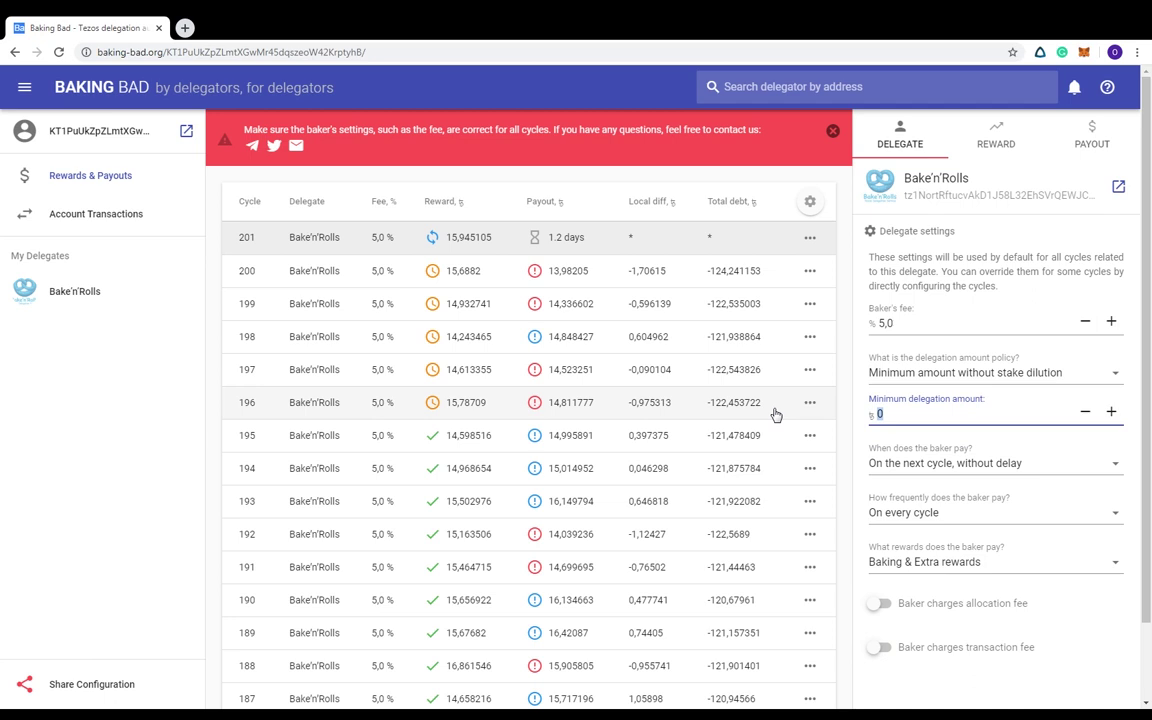
pyautogui.write('10 000')
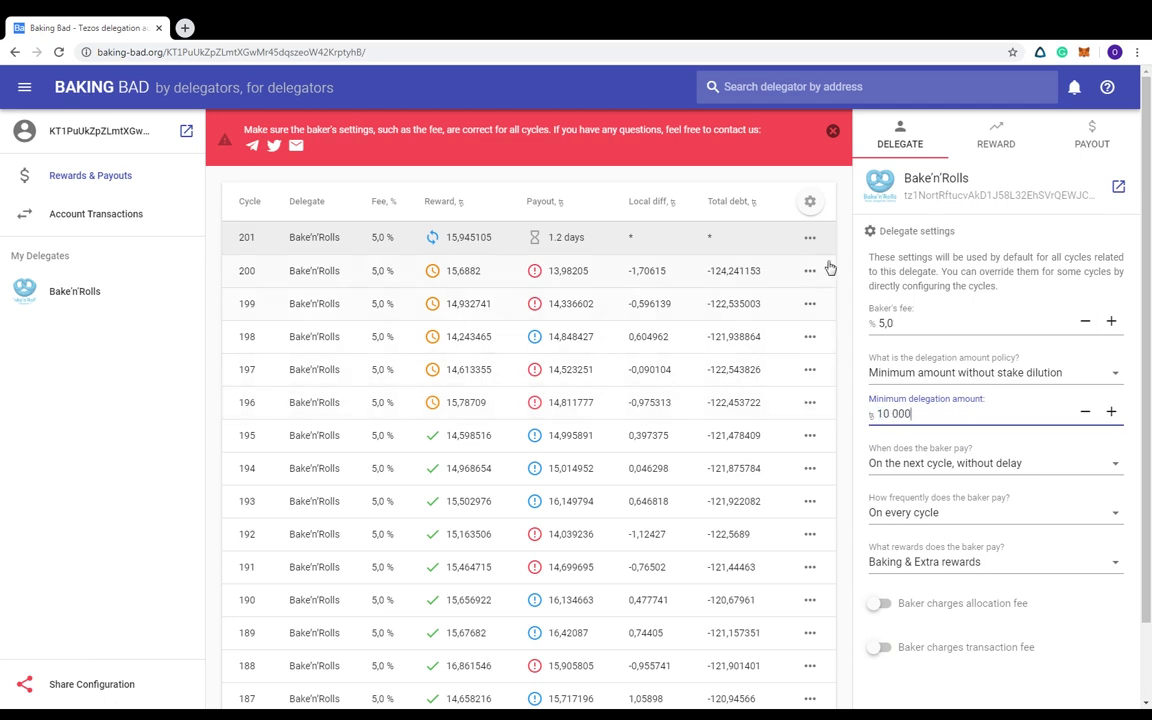
pyautogui.click(805, 205)
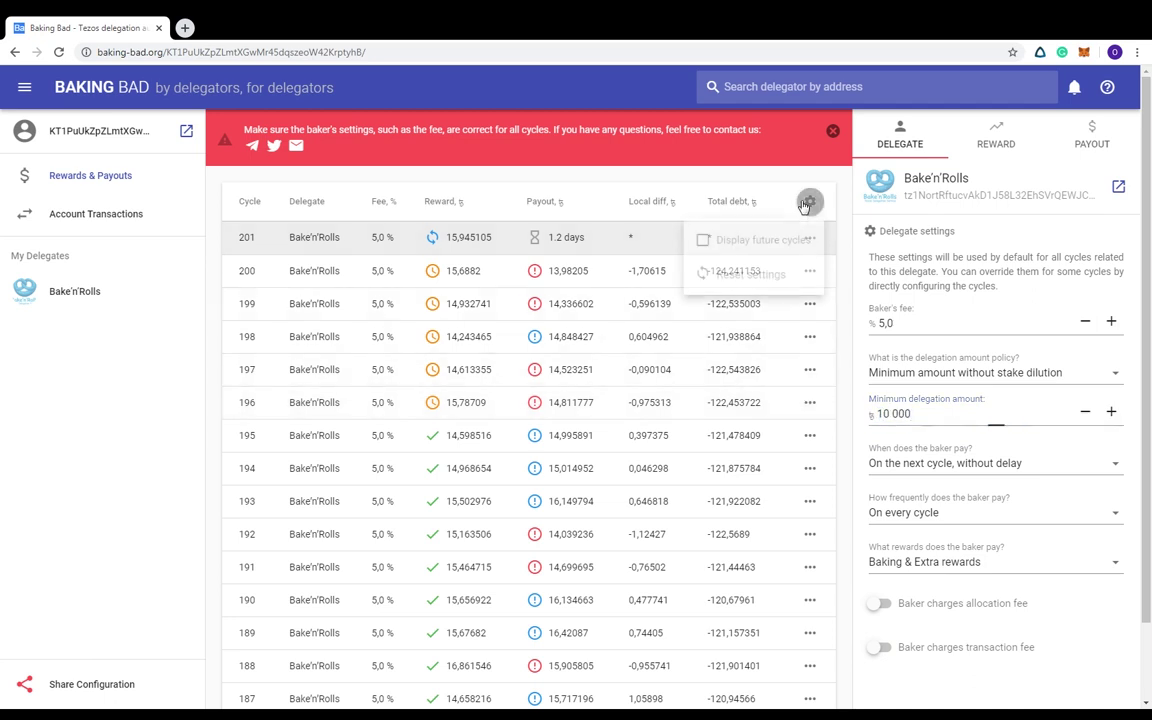
pyautogui.click(730, 278)
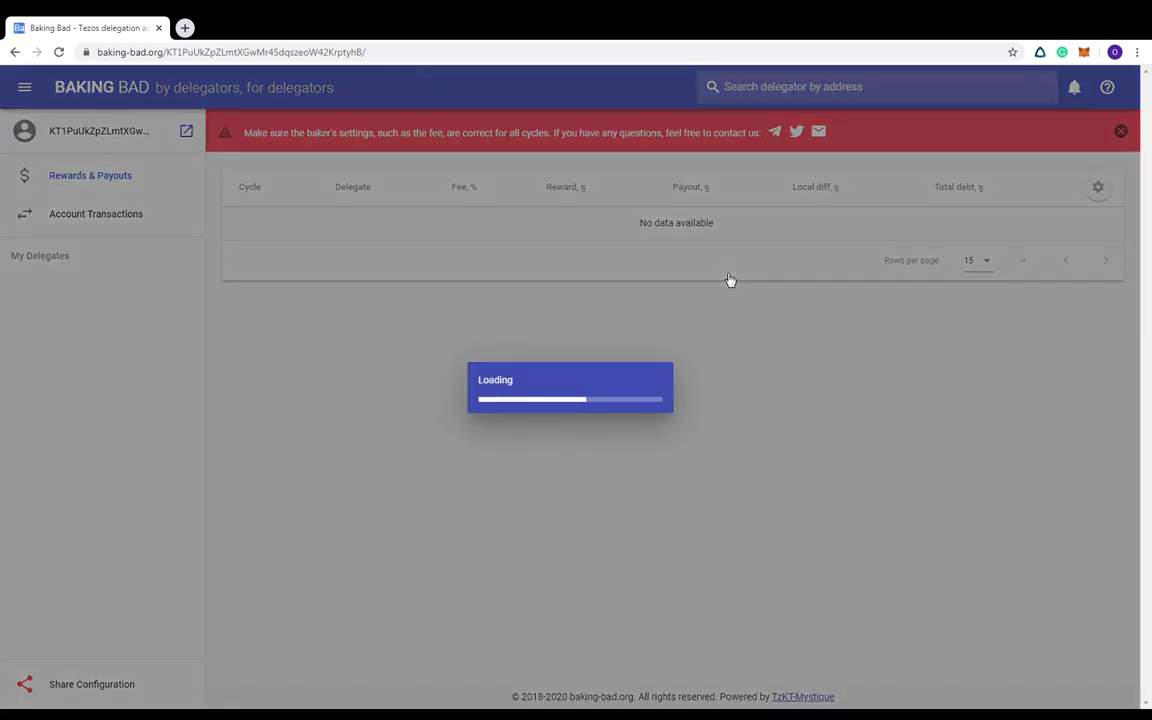